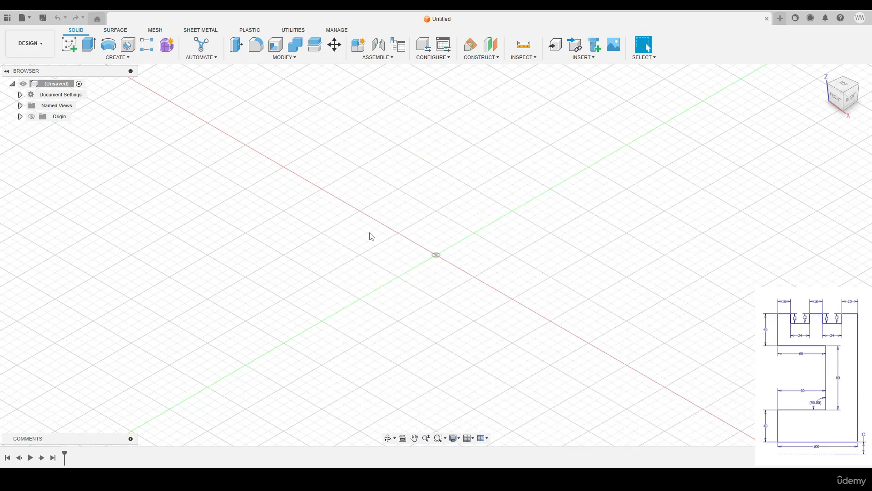
Create a new sketch on the YZ origin plane
click(70, 45)
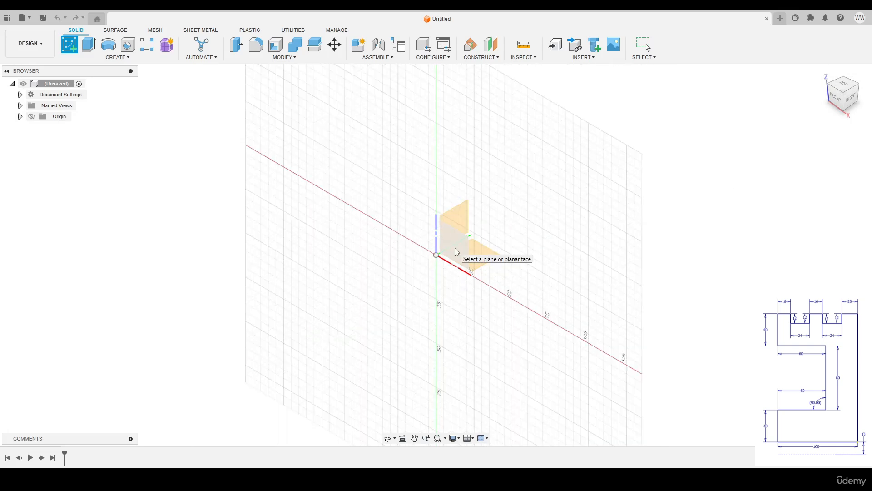
click(459, 219)
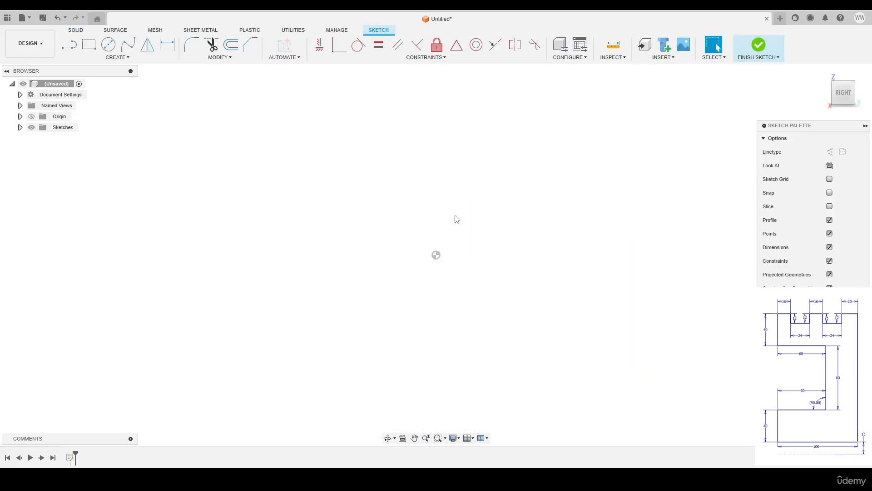
Draw a 100 mm horizontal line starting near the sketch origin
key(l)
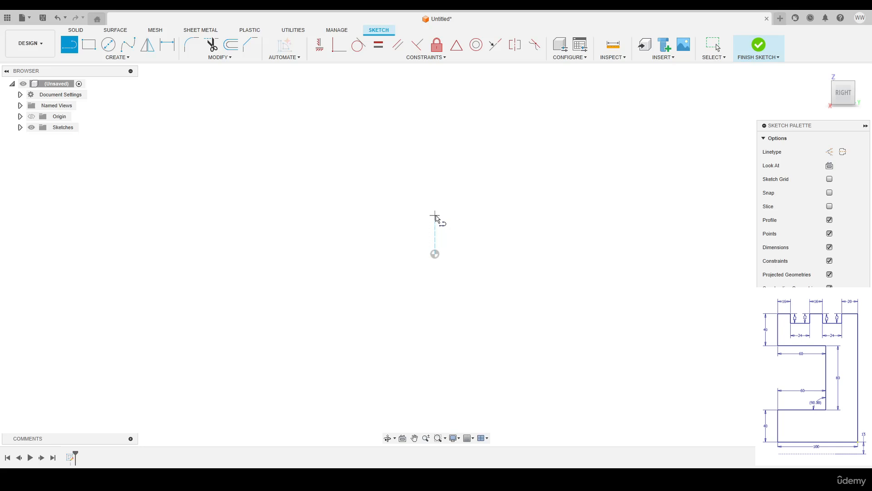
click(435, 215)
scroll(536, 212, down, 2)
middle_drag(538, 213, 476, 222)
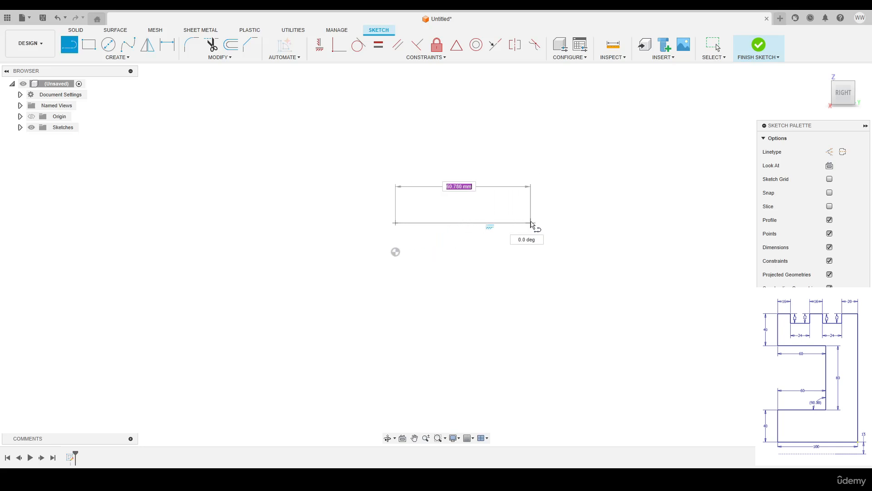
text(100)
key(Return)
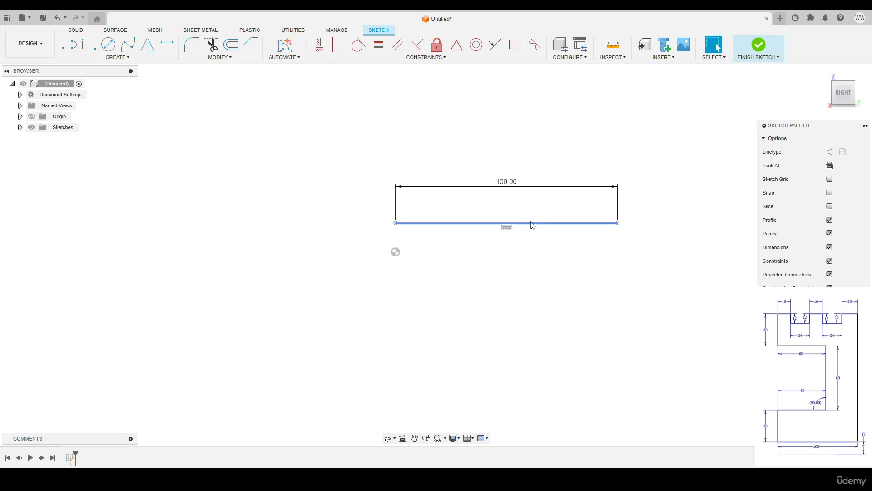
scroll(531, 222, down, 2)
middle_drag(585, 217, 576, 243)
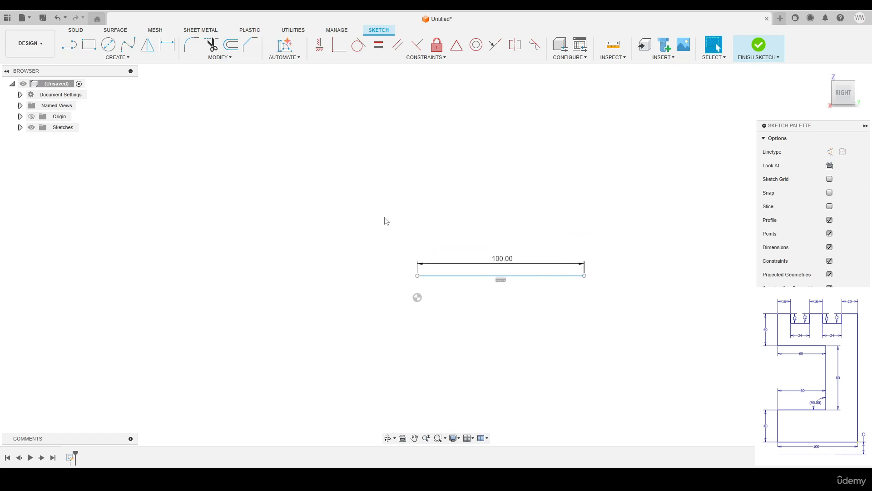
Dimension the line 15 mm above the origin
key(d)
click(425, 276)
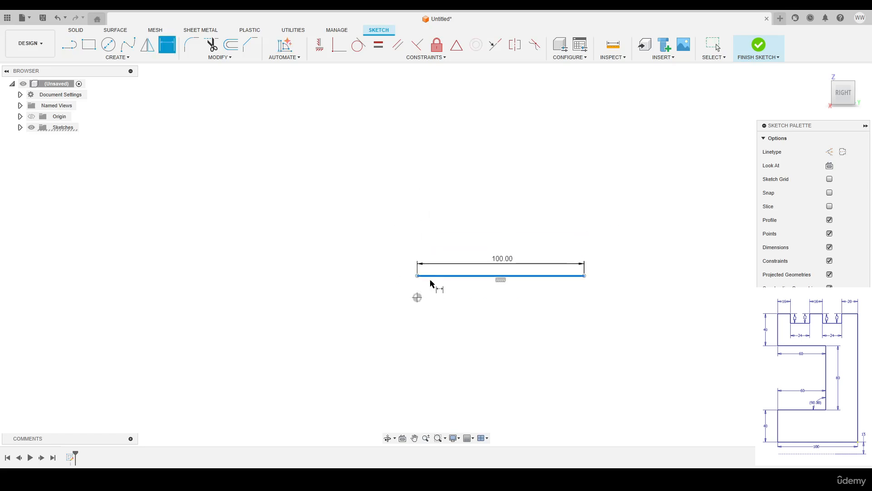
click(417, 297)
click(391, 286)
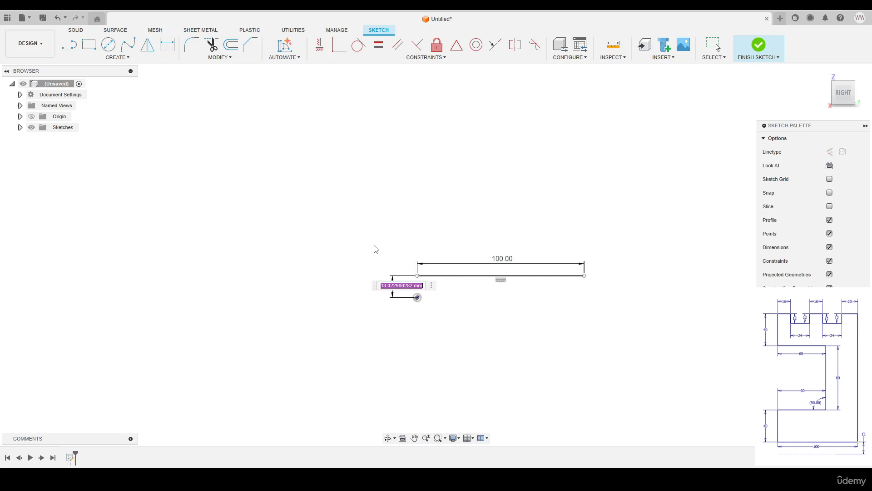
text(15)
key(Return)
key(Escape)
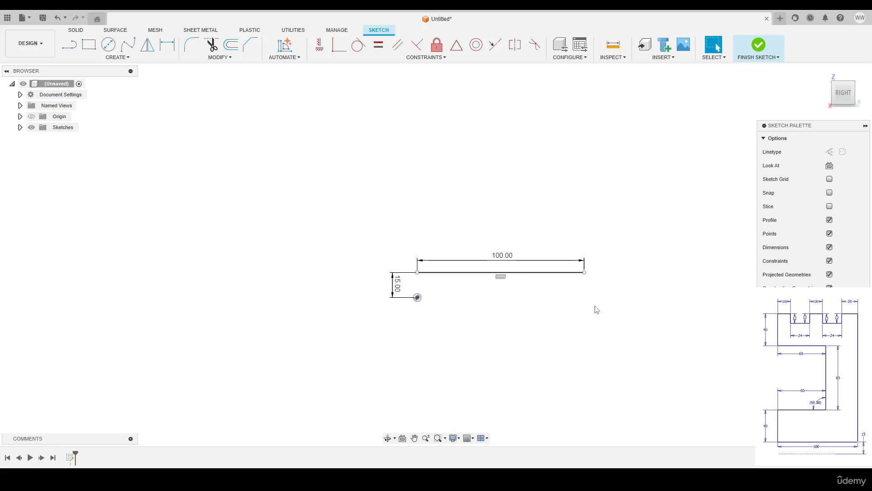
From the 100 mm line's left end, draw the stepped side: 40, 60, 80, 60, 40 mm lines
key(l)
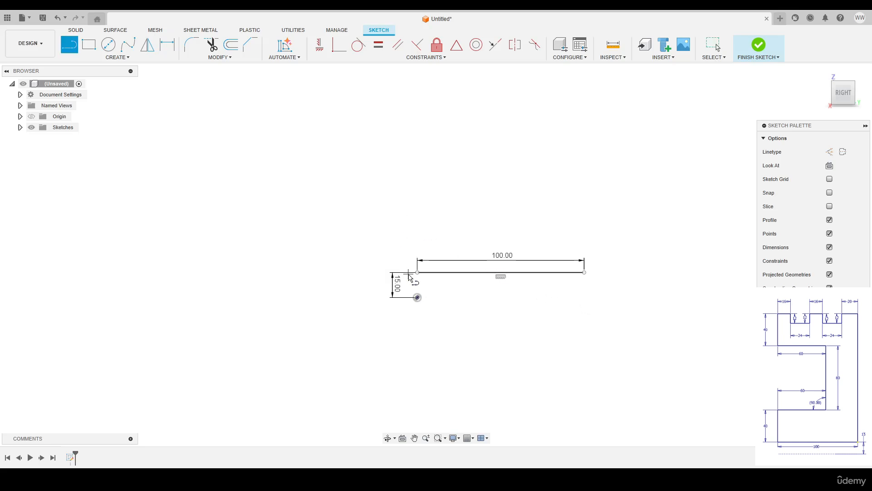
click(417, 273)
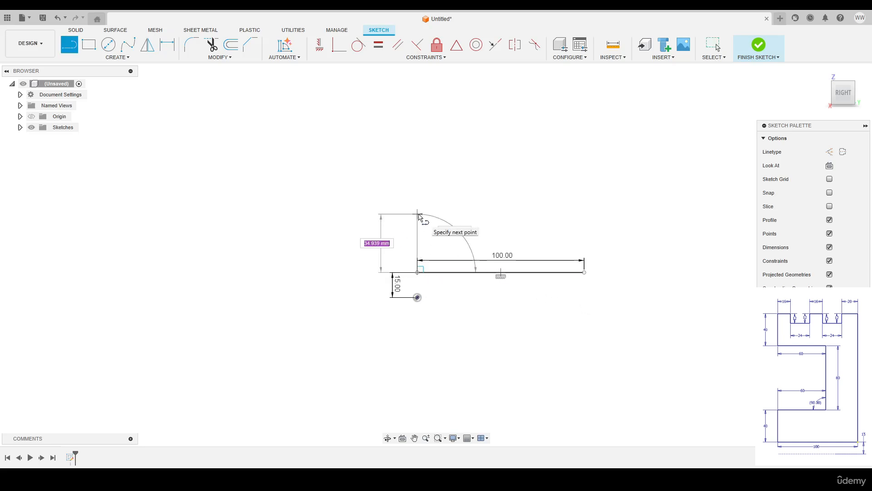
text(40)
key(Return)
key(Escape)
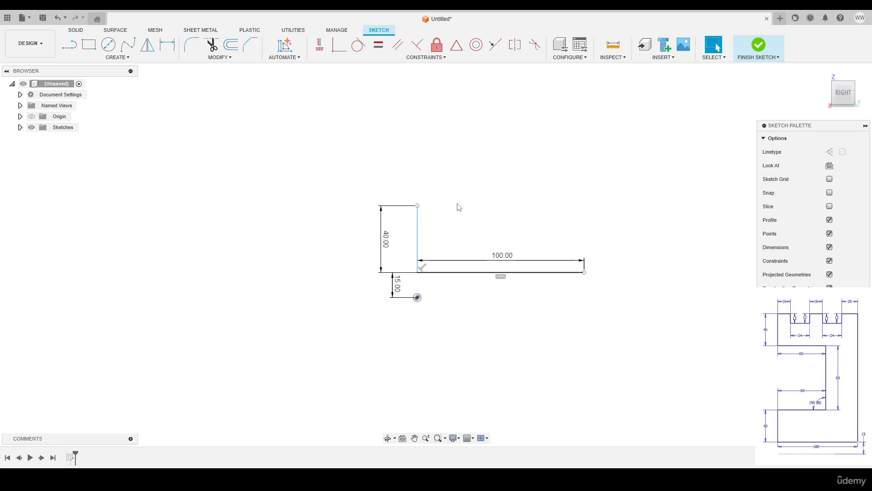
key(l)
click(417, 205)
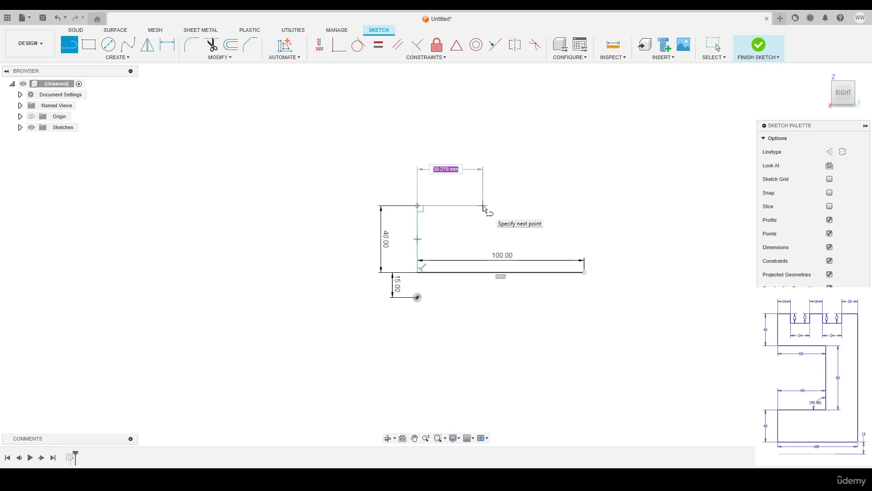
text(60)
key(Return)
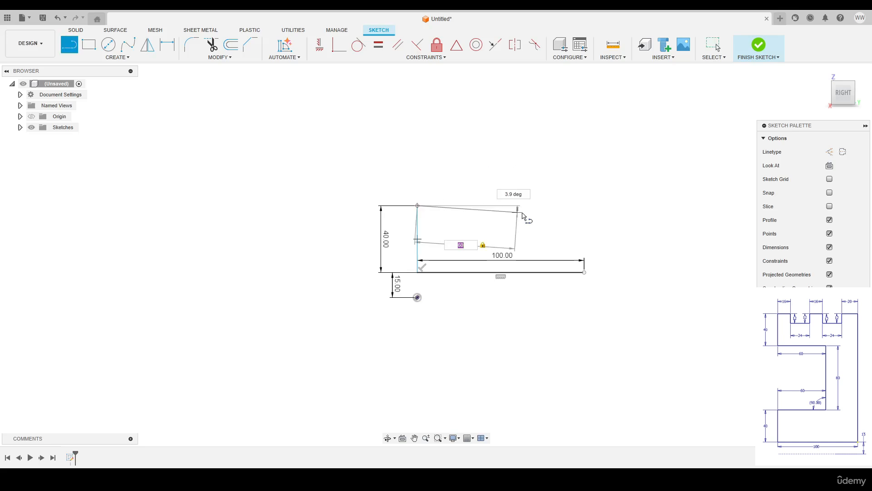
text(80)
key(Return)
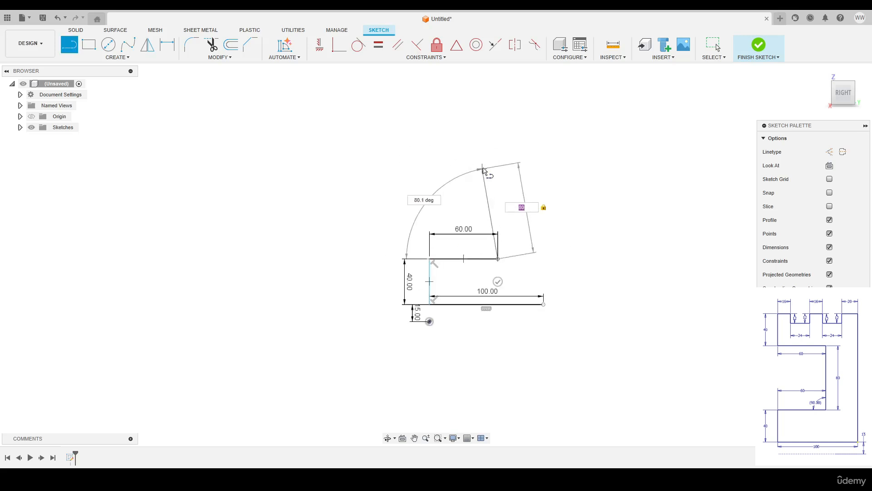
text(60)
key(Return)
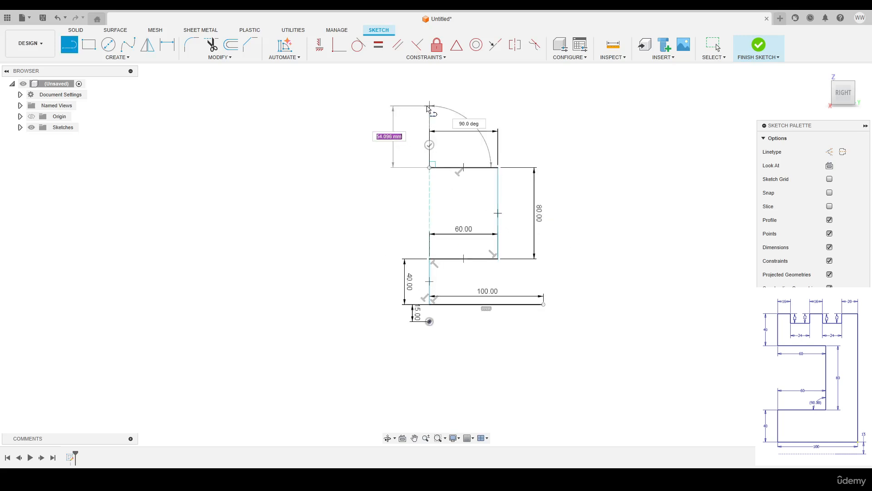
text(40)
key(Return)
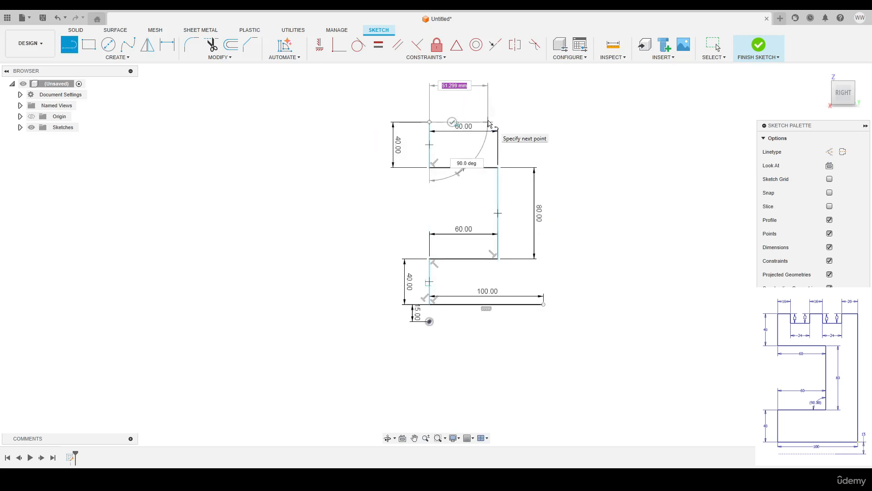
Draw the grooved top (16, 12, 24, 12, 16, 12, 24, 20 mm) and close the profile
text(16)
key(Return)
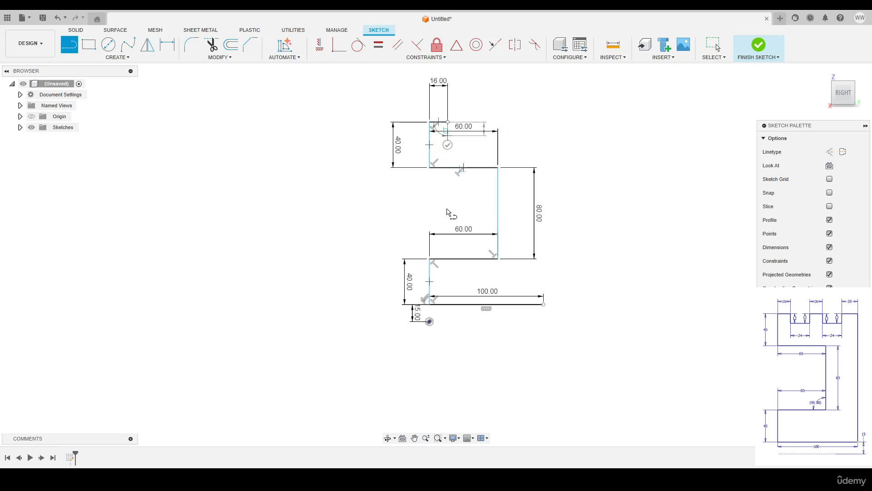
key(Return)
text(24)
key(Return)
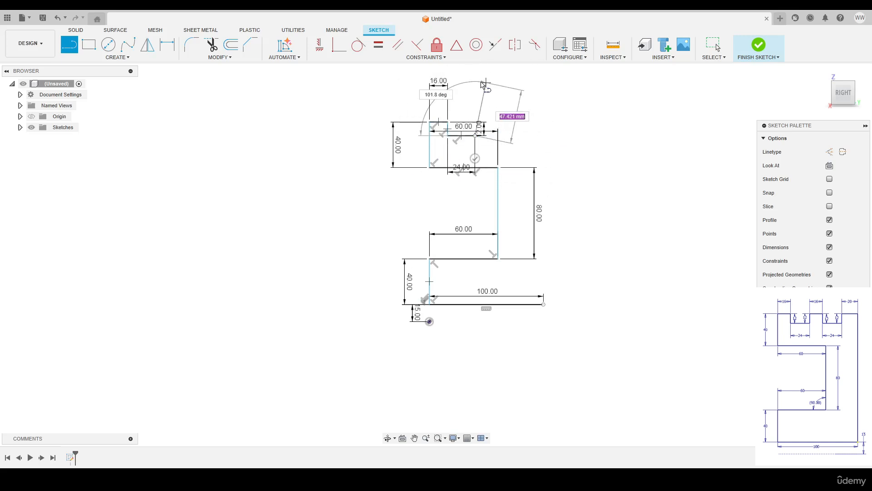
key(Escape)
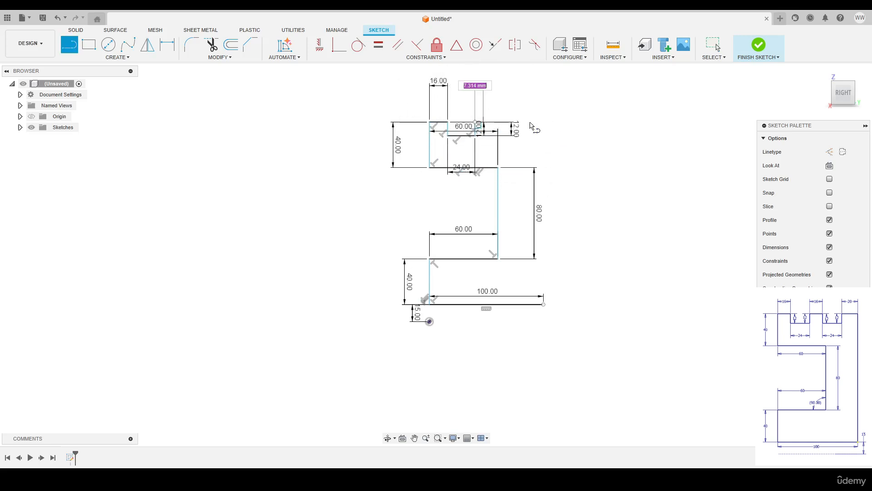
text(16)
key(Return)
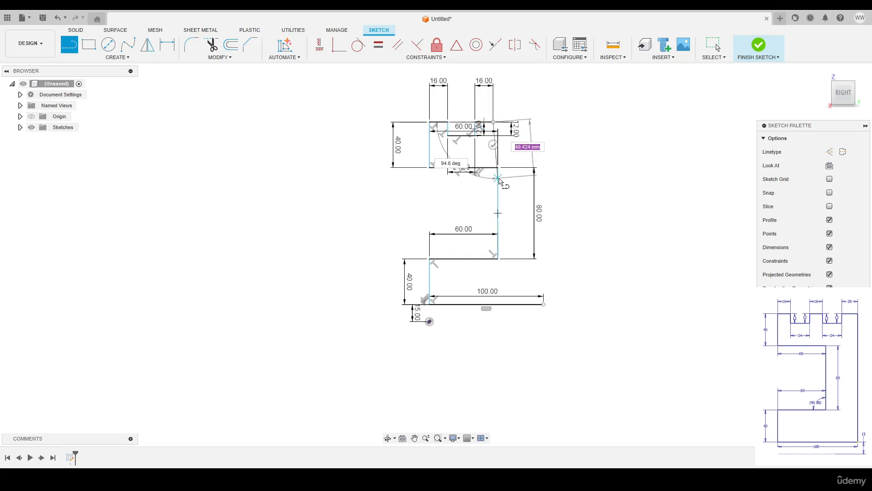
text(12)
key(Return)
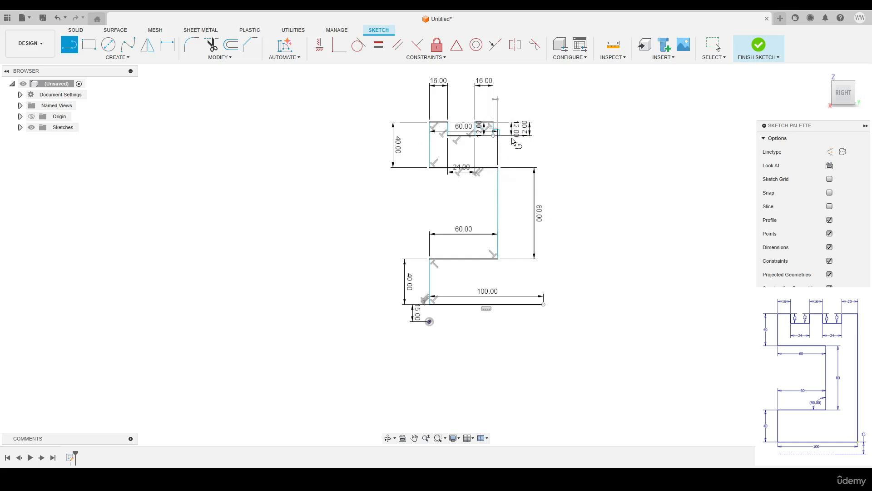
text(24)
key(Return)
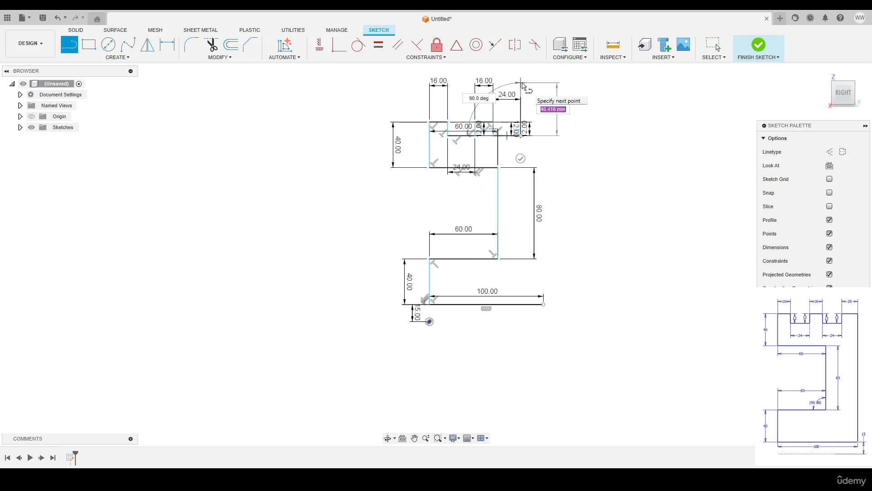
text(20)
key(Return)
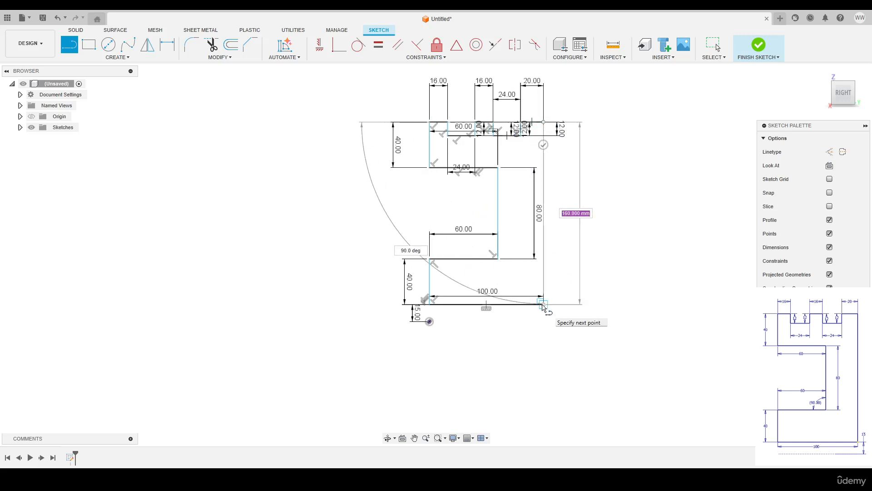
click(544, 304)
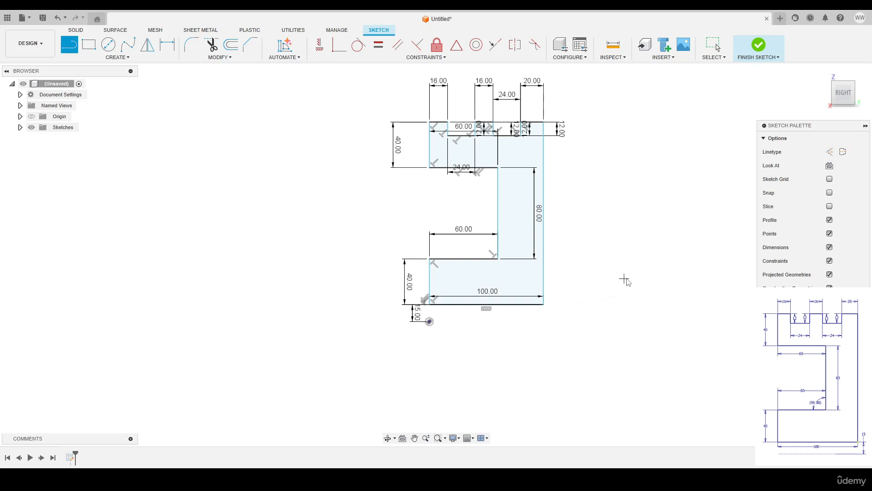
Add a dimension at the offset line's endpoint, then end the Dimension tool
key(Escape)
scroll(539, 260, up, 2)
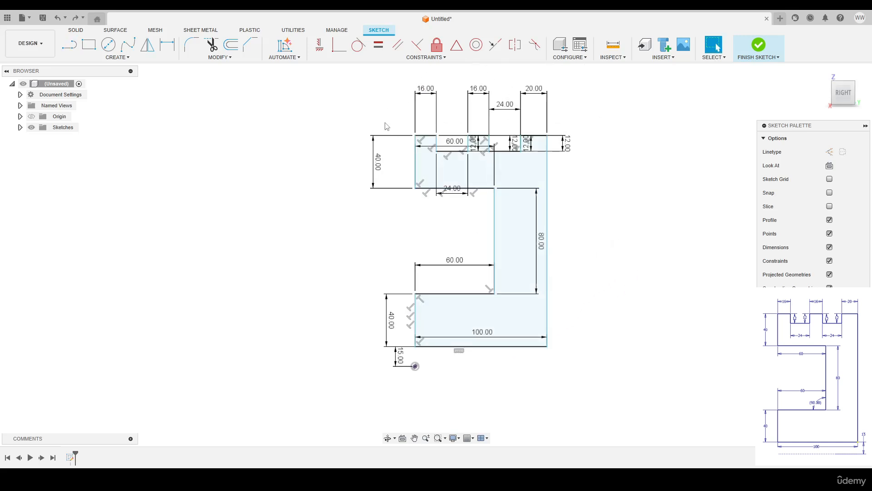
key(d)
scroll(404, 367, up, 2)
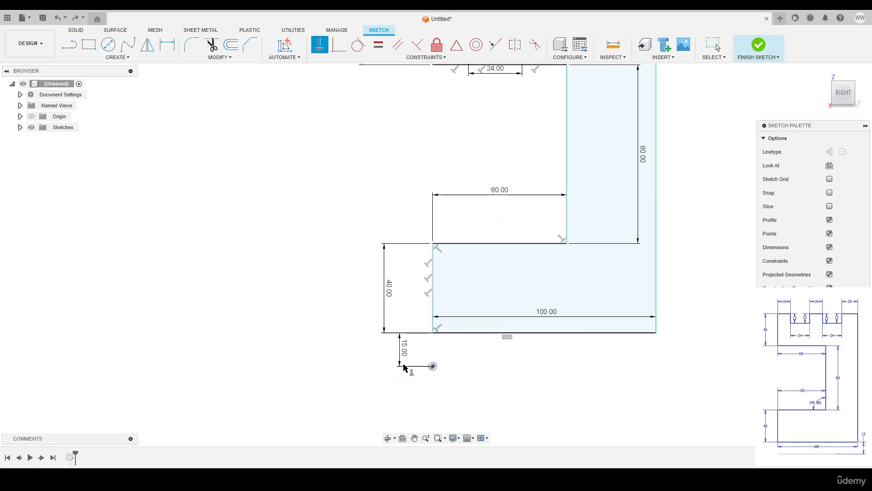
click(432, 366)
scroll(430, 339, down, 3)
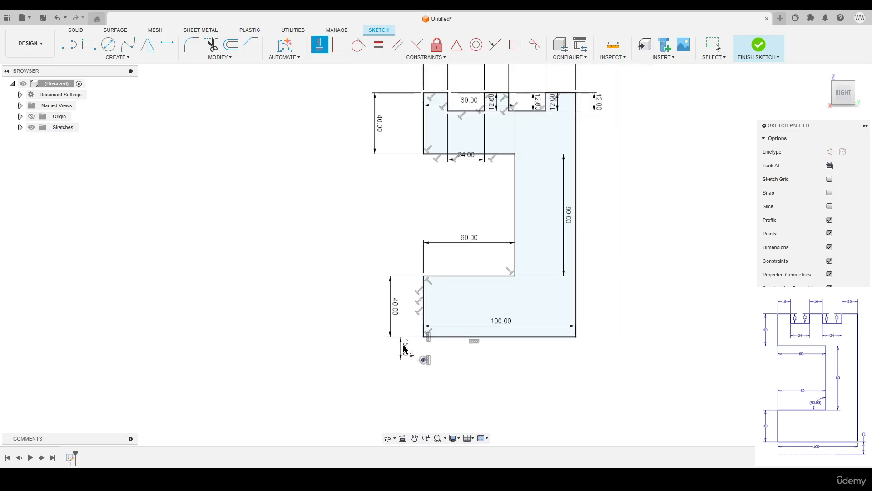
right_click(347, 213)
click(371, 214)
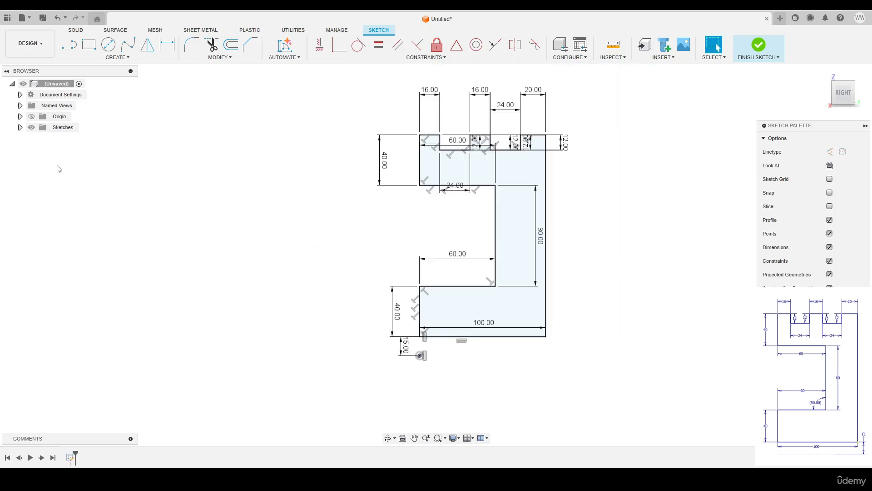
click(20, 127)
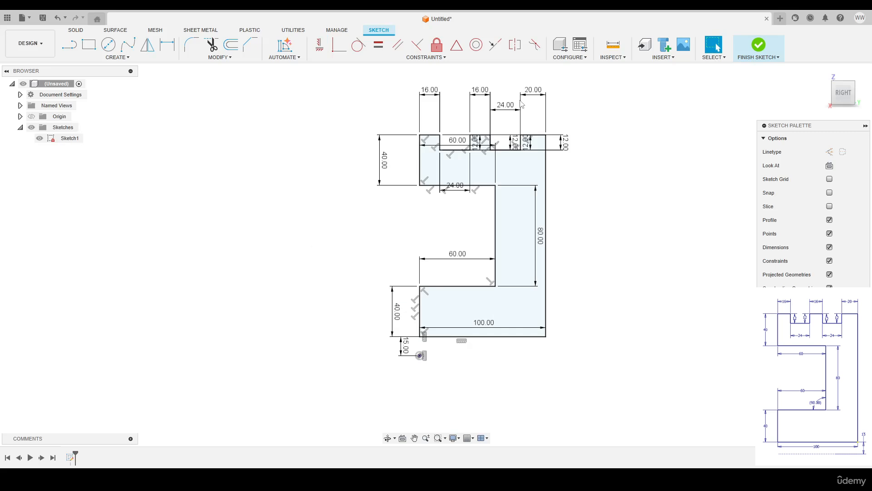
Align both 24.00 groove dimensions in a top row and move the 12.00 depths left
scroll(481, 98, up, 2)
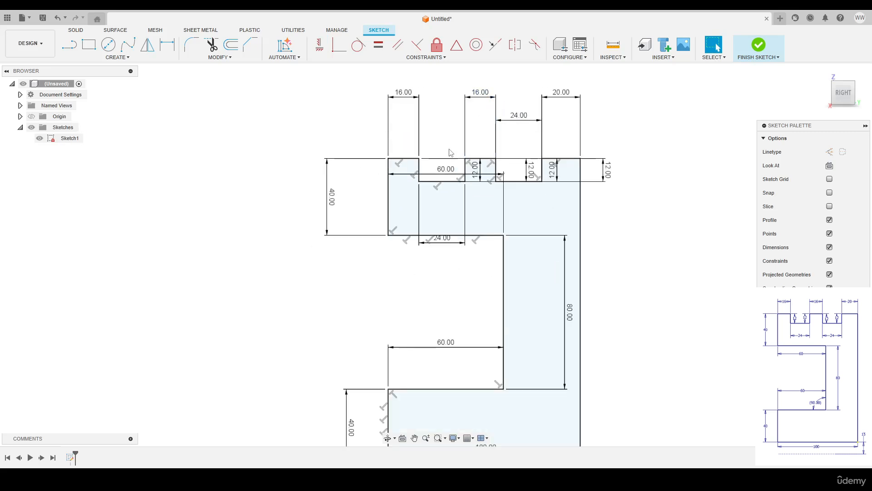
drag(446, 241, 448, 101)
drag(519, 115, 519, 95)
scroll(553, 175, up, 1)
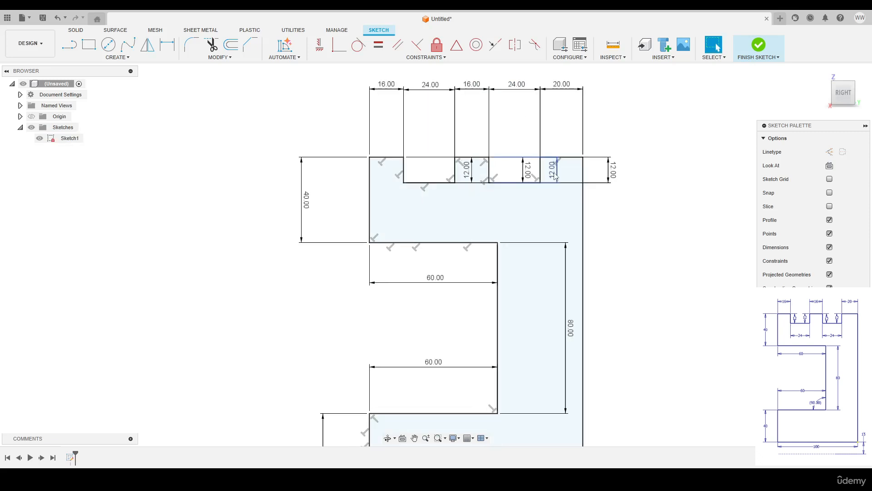
drag(466, 170, 349, 169)
drag(552, 173, 434, 165)
drag(527, 170, 512, 170)
Pull the 60.00, 80.00 and 40.00 dimensions closer to the profile and finish the sketch
drag(435, 279, 436, 261)
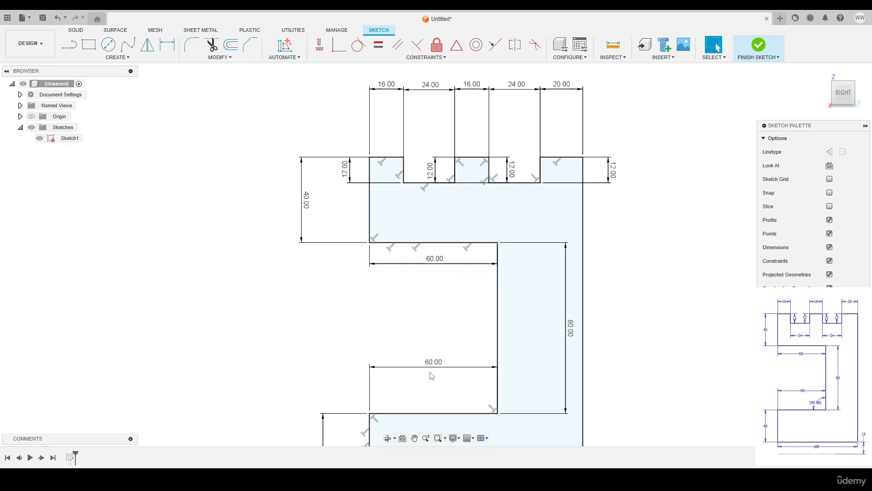
drag(431, 368, 432, 399)
drag(571, 333, 483, 339)
middle_drag(431, 310, 425, 219)
drag(322, 365, 342, 366)
middle_drag(345, 218, 347, 278)
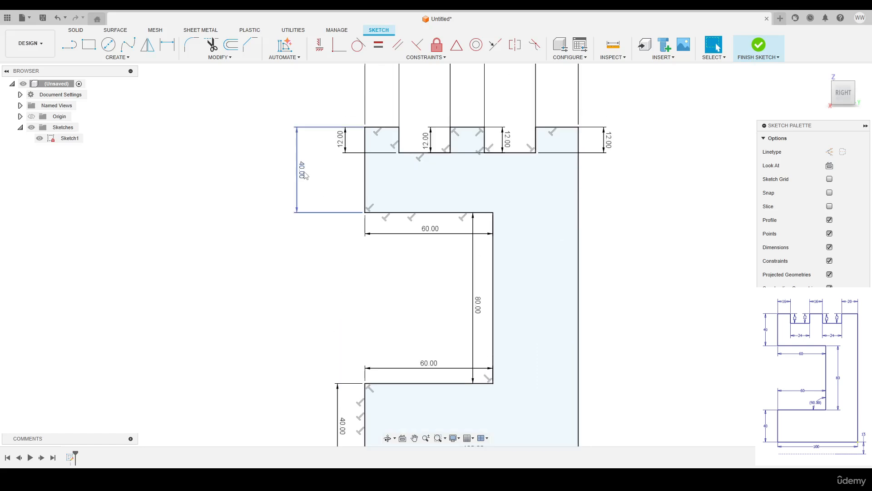
drag(301, 172, 326, 172)
scroll(399, 247, down, 2)
middle_click(400, 247)
middle_click(399, 248)
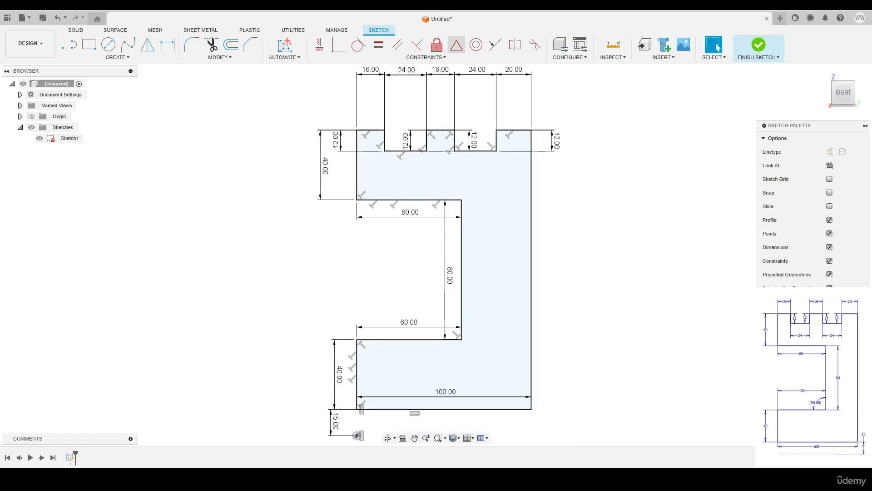
click(758, 44)
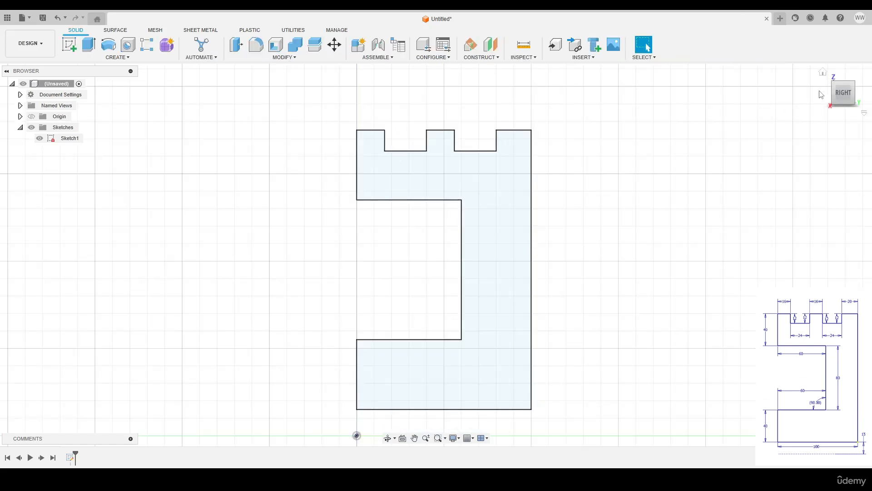
Start a Revolve of the stepped profile, with its dialog moved aside and the origin in view
scroll(590, 191, down, 1)
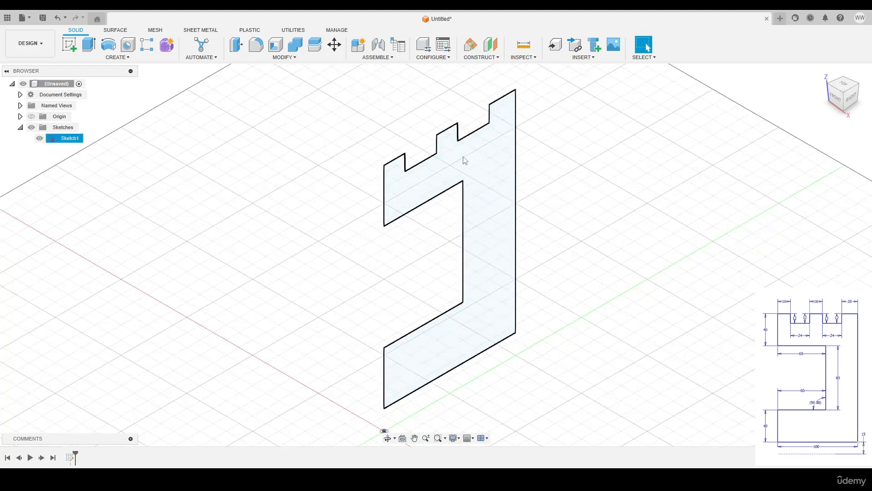
click(109, 46)
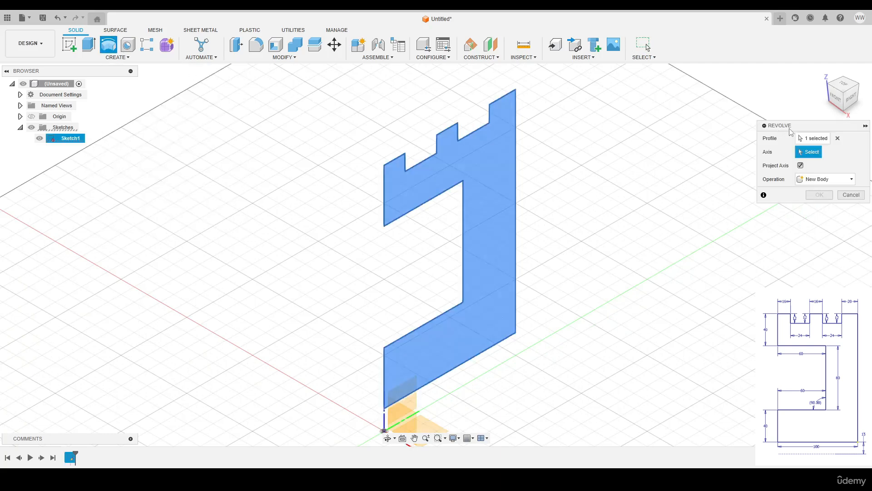
drag(791, 132, 640, 115)
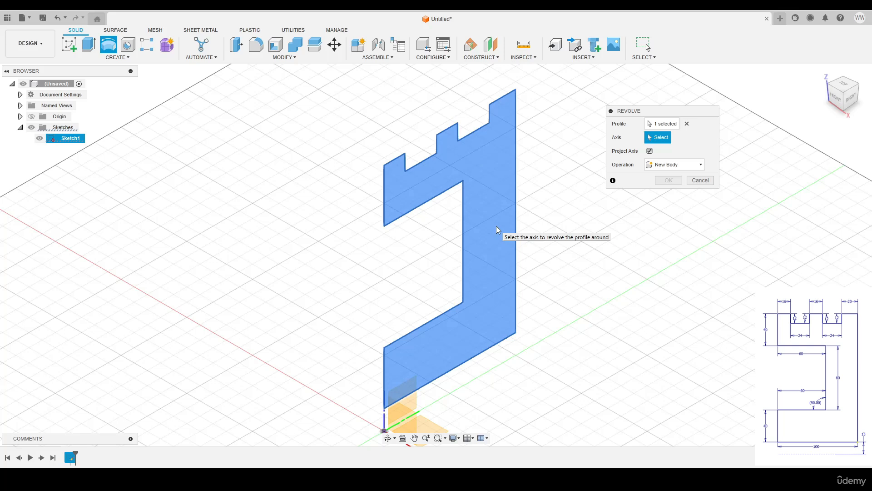
middle_drag(558, 303, 558, 193)
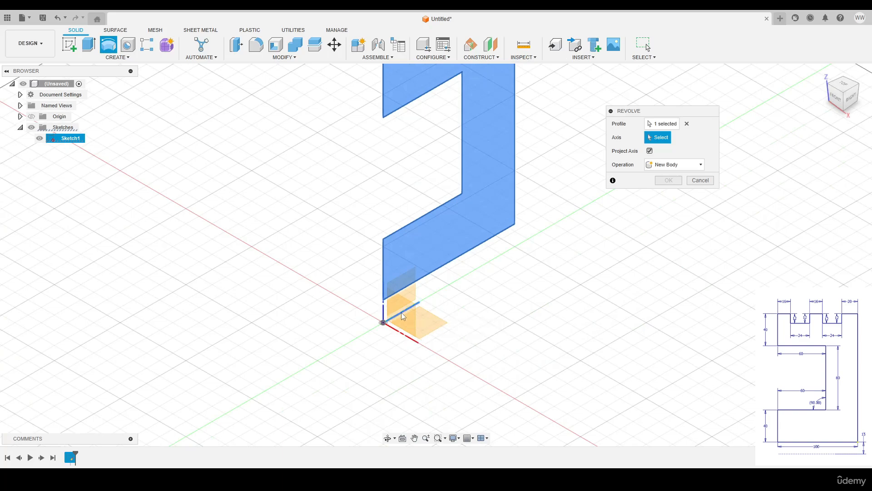
mouse_move(483, 212)
shift+middle_down()
mouse_move(431, 181)
mouse_move(407, 226)
mouse_move(460, 205)
mouse_move(415, 331)
shift+middle_up()
Set the revolve axis to the origin Y axis instead of the sketch line
click(415, 331)
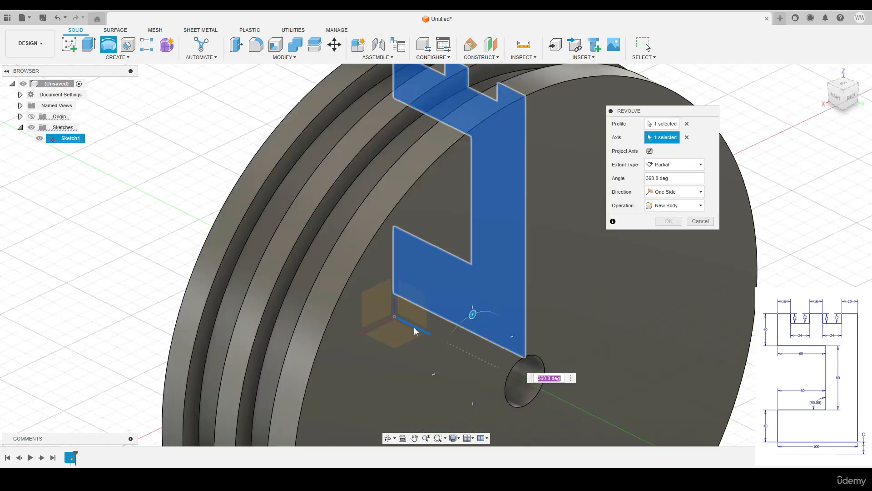
shift+middle_drag(444, 301, 487, 281)
scroll(486, 281, down, 2)
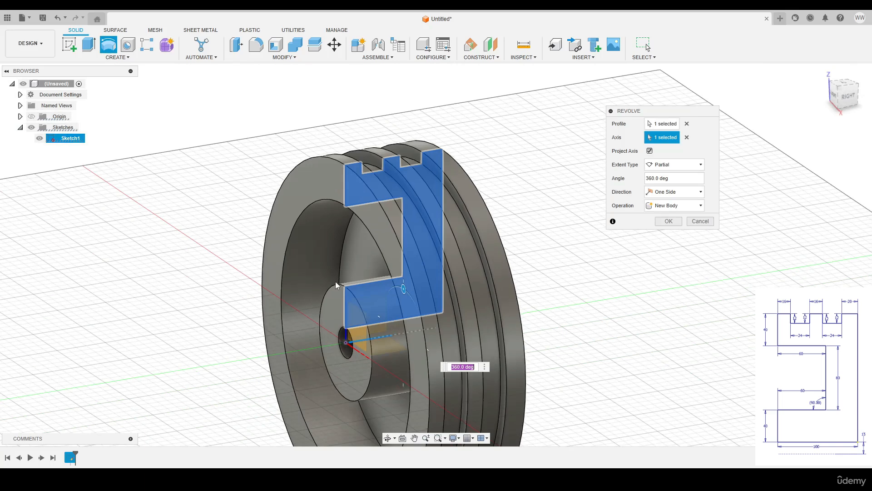
click(686, 138)
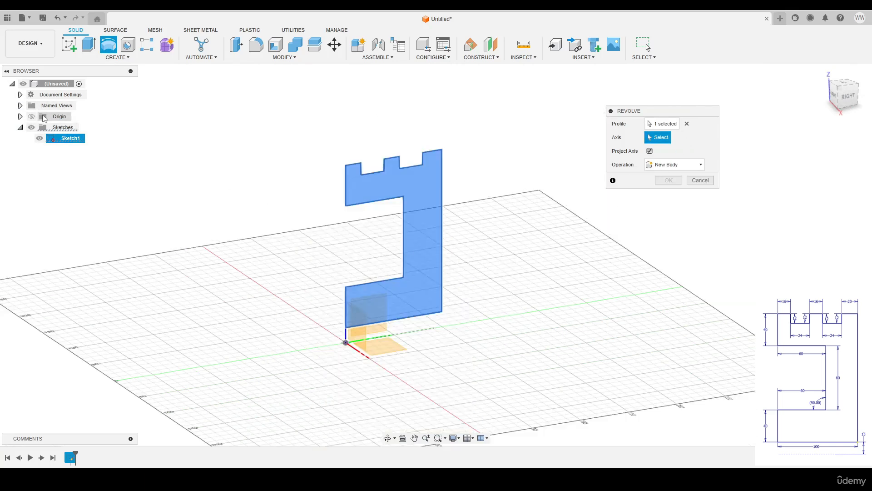
click(20, 116)
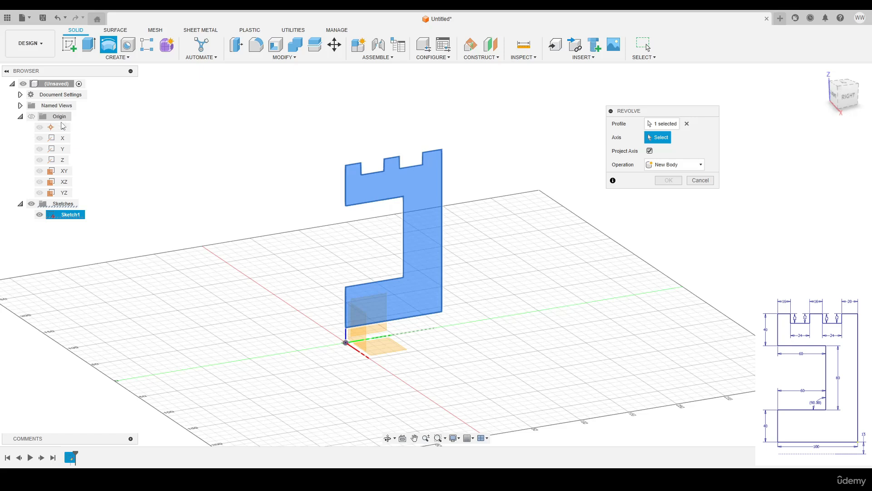
click(62, 150)
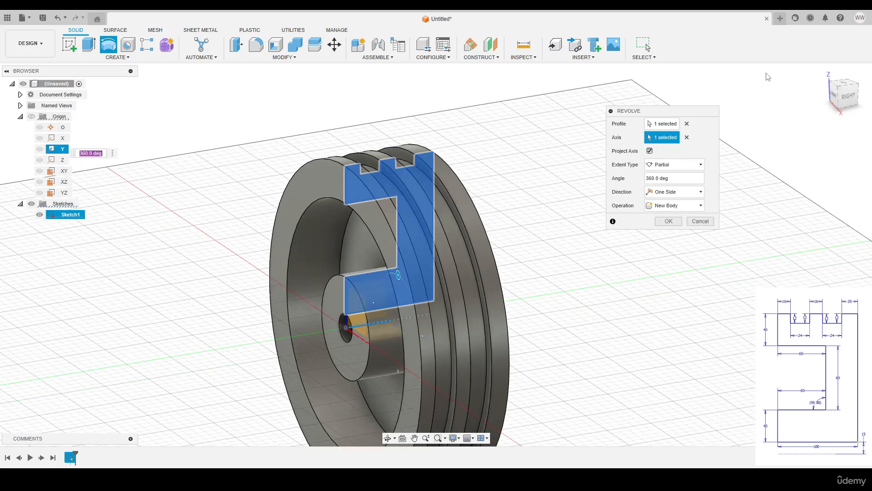
Return to the home view and hide the layout grid
click(821, 73)
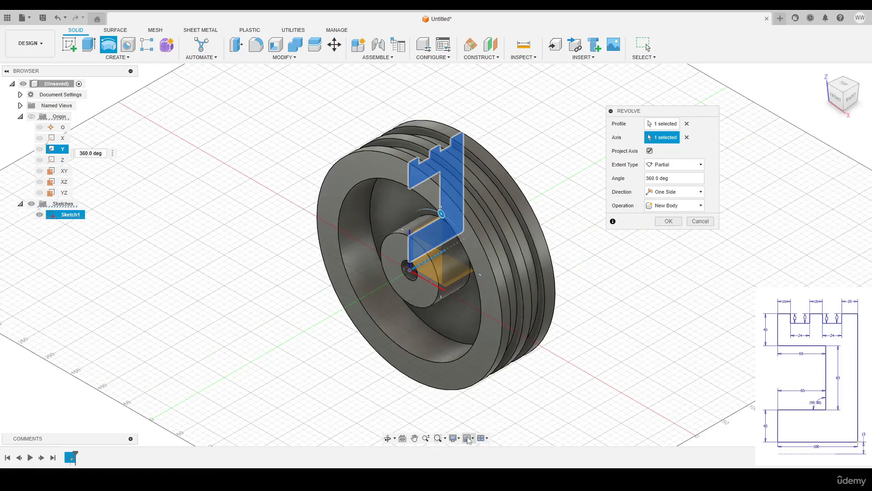
click(469, 437)
click(485, 385)
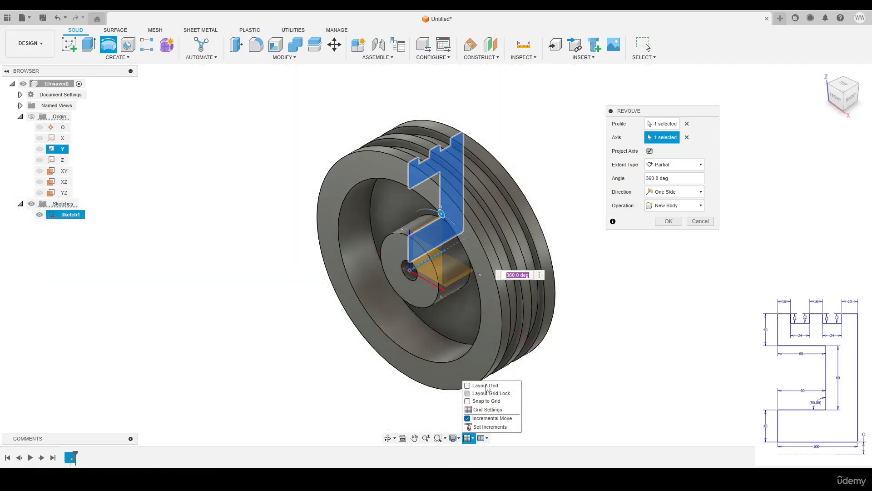
click(684, 303)
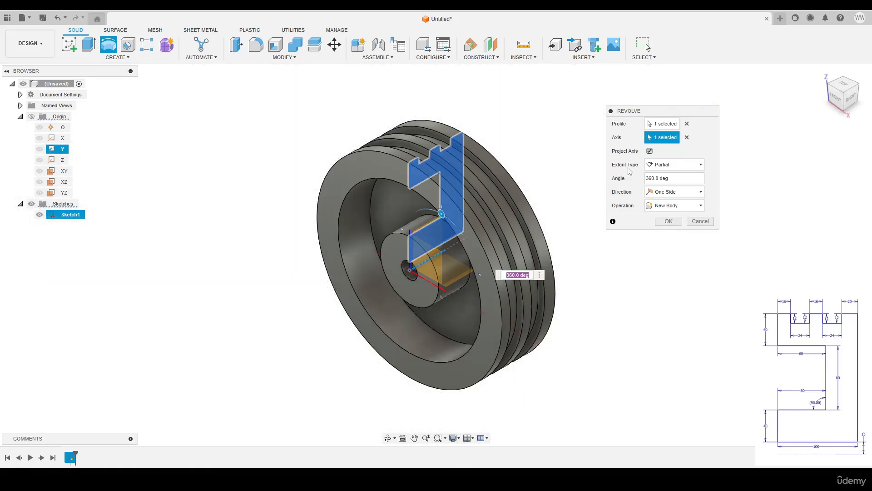
Toggle the revolve extent from Full back to Partial and set the angle to -270°
click(672, 165)
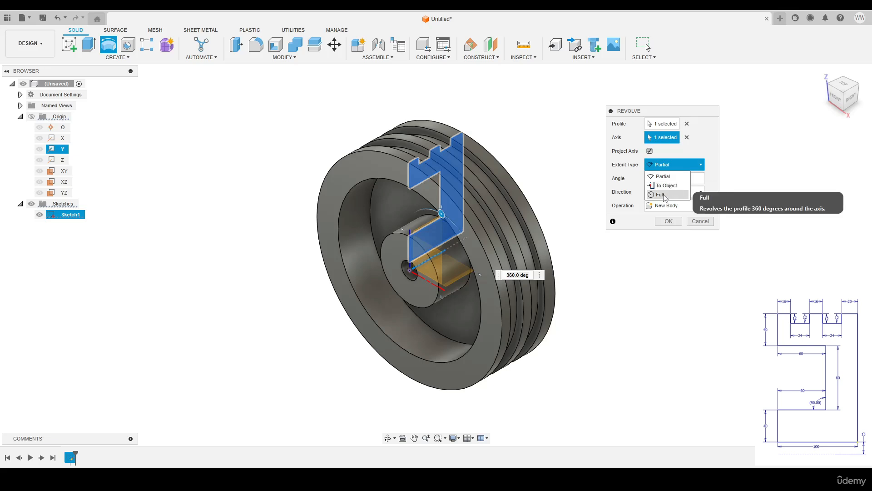
click(661, 193)
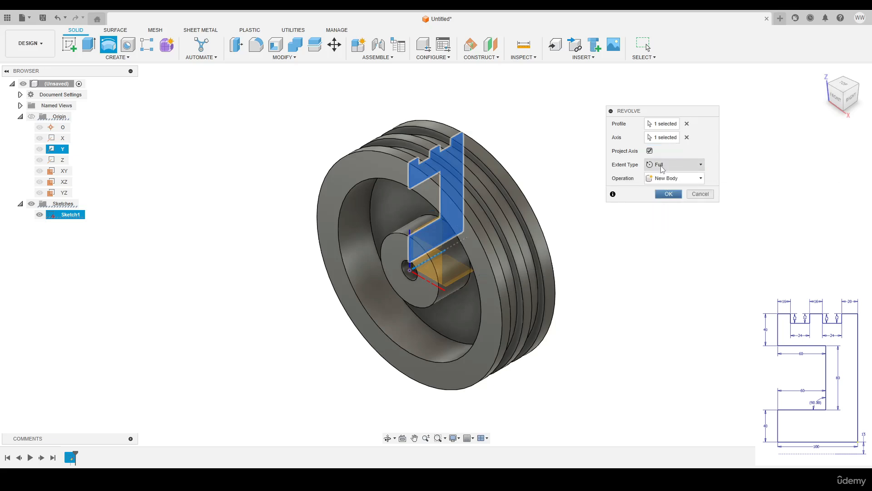
click(672, 165)
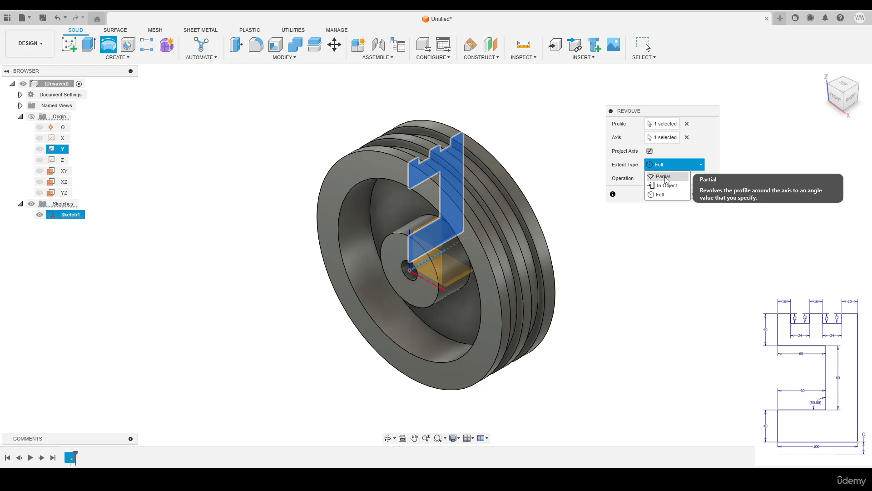
click(664, 176)
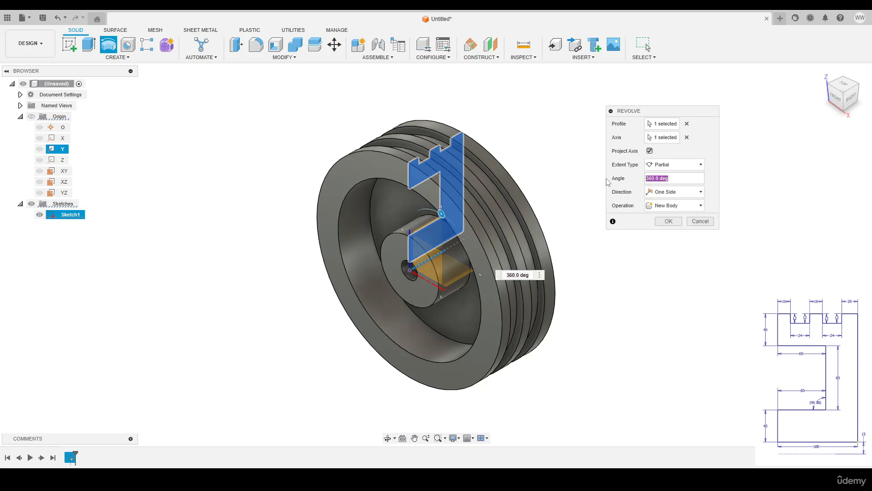
text(180)
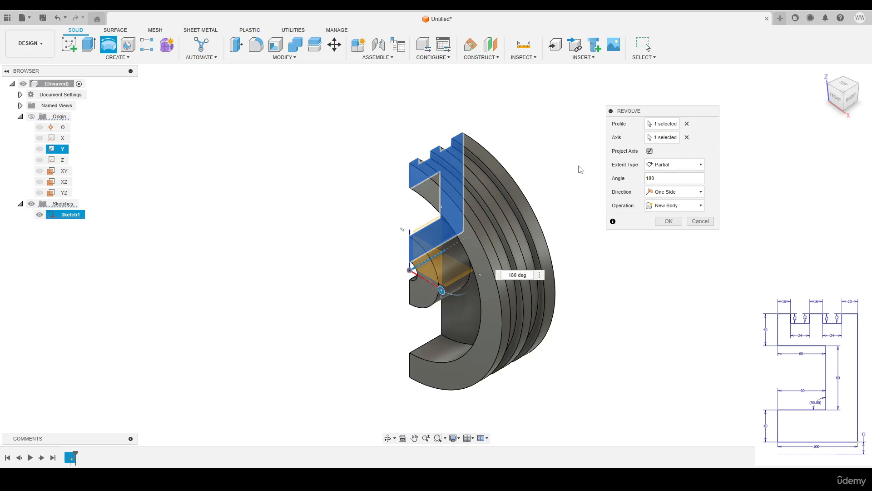
text(-)
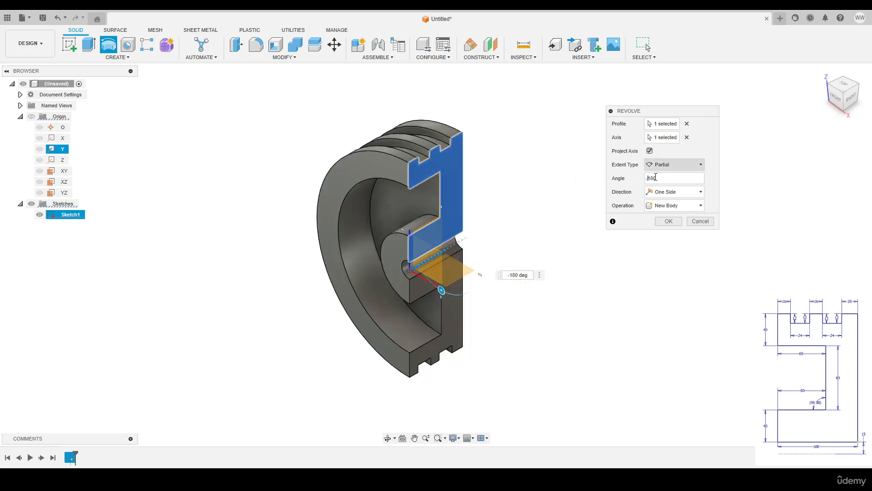
click(606, 177)
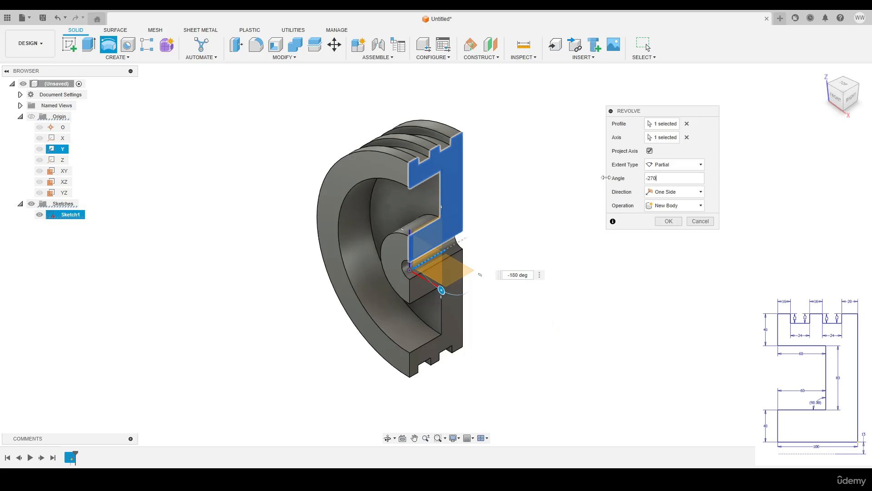
click(672, 162)
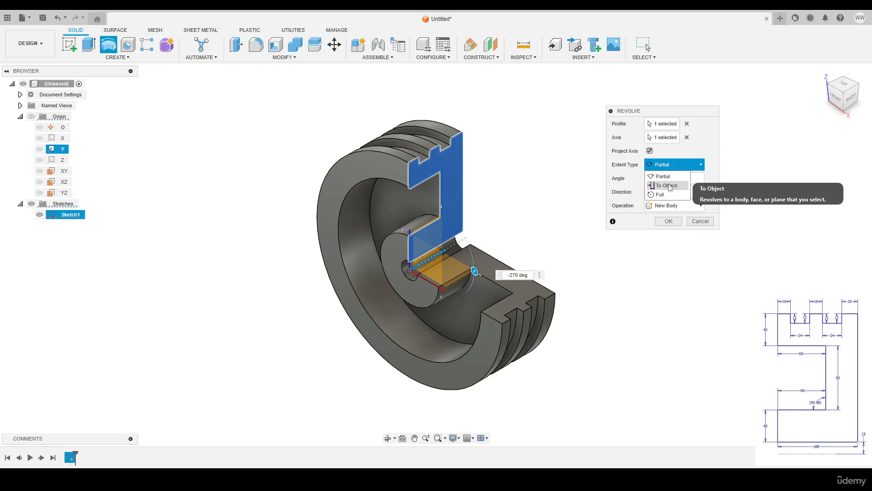
click(663, 176)
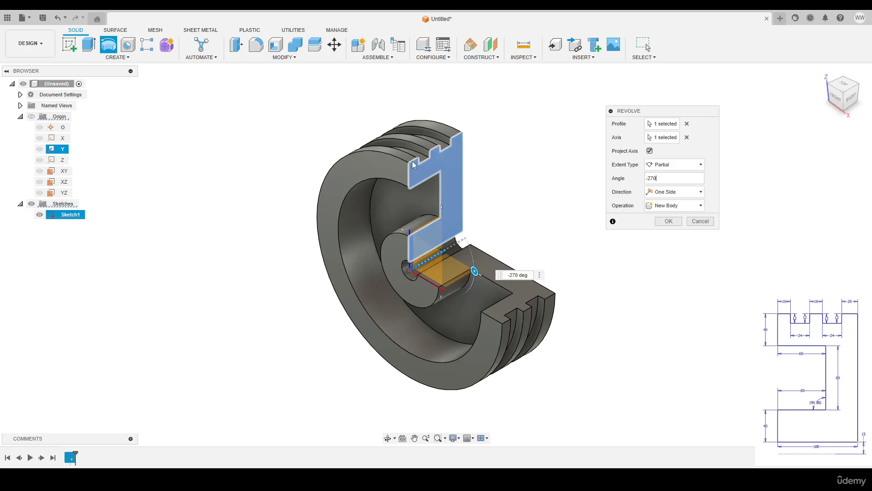
Try a two-sided revolve with -135° on one side and about -85° on the other
click(675, 191)
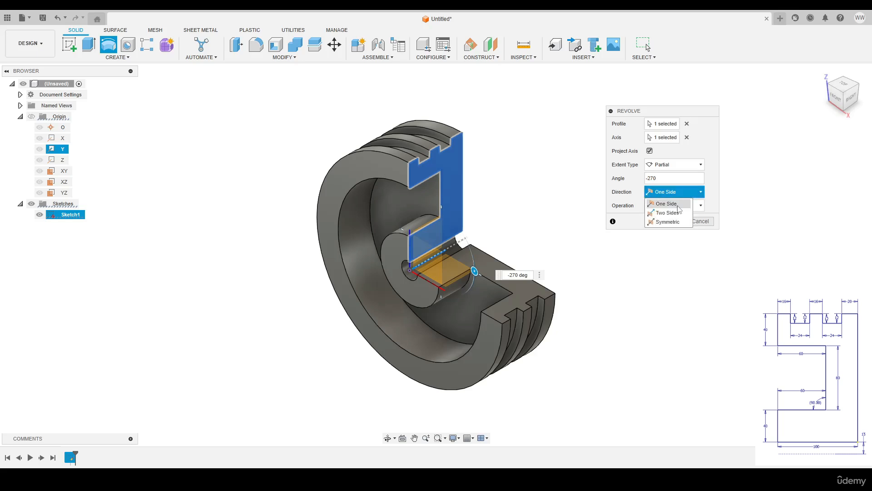
click(672, 214)
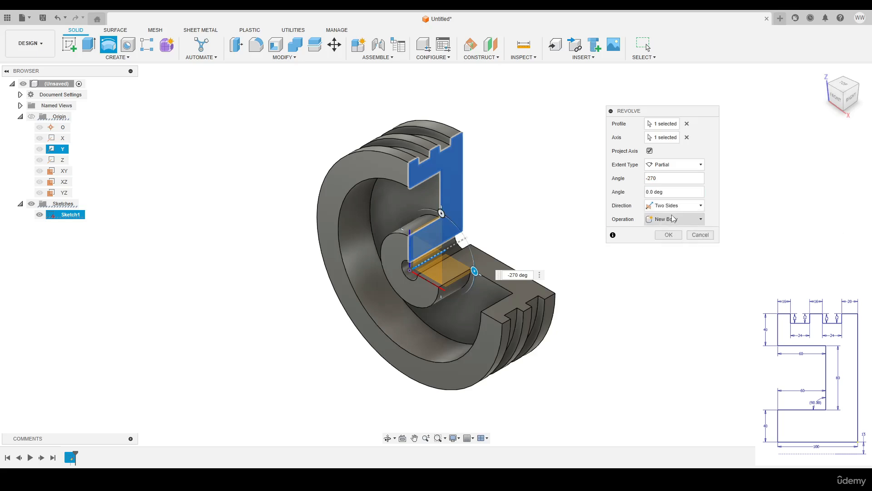
double_click(662, 179)
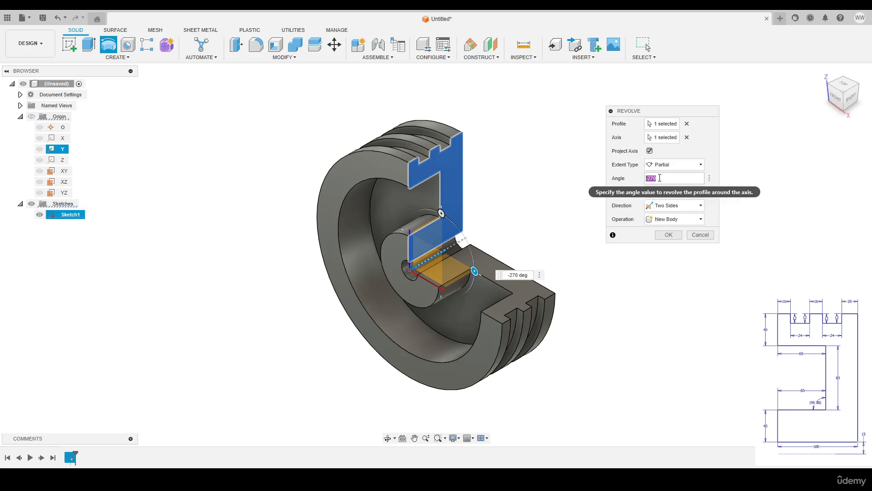
text(-135)
key(Tab)
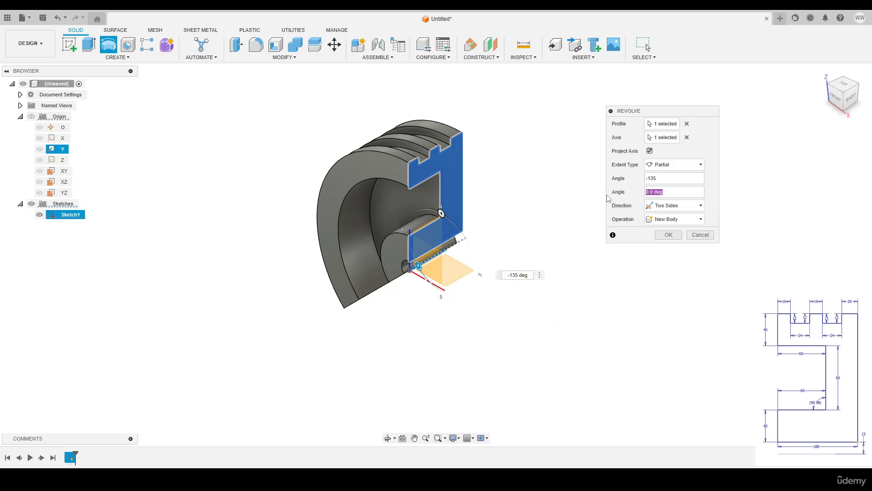
drag(418, 266, 457, 280)
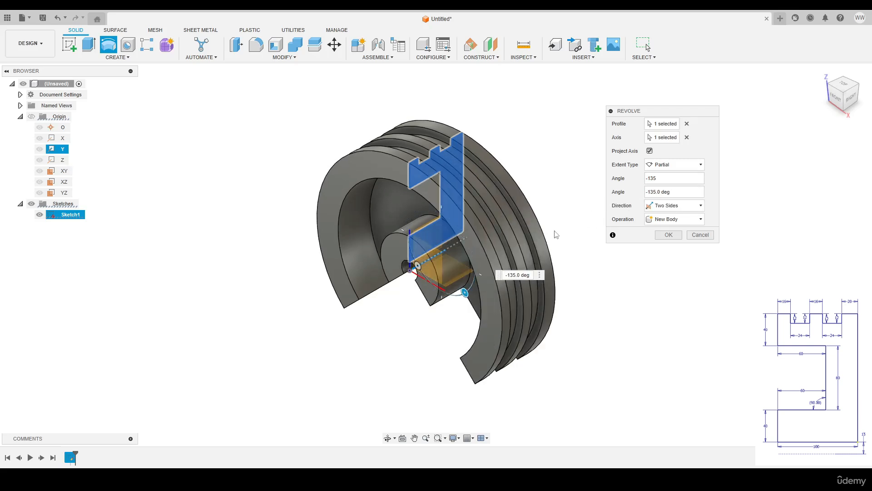
shift+middle_drag(555, 234, 558, 211)
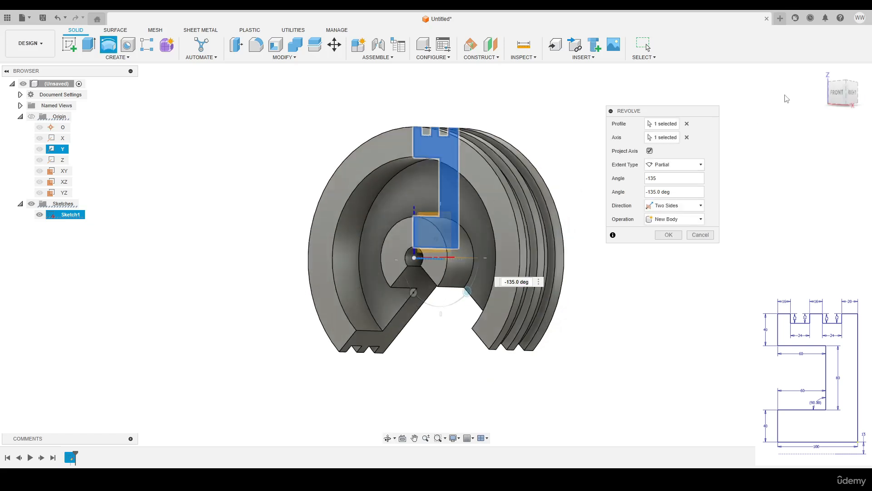
click(823, 73)
Switch to Symmetric at 270, then One Side at -270°, and create the body
click(698, 210)
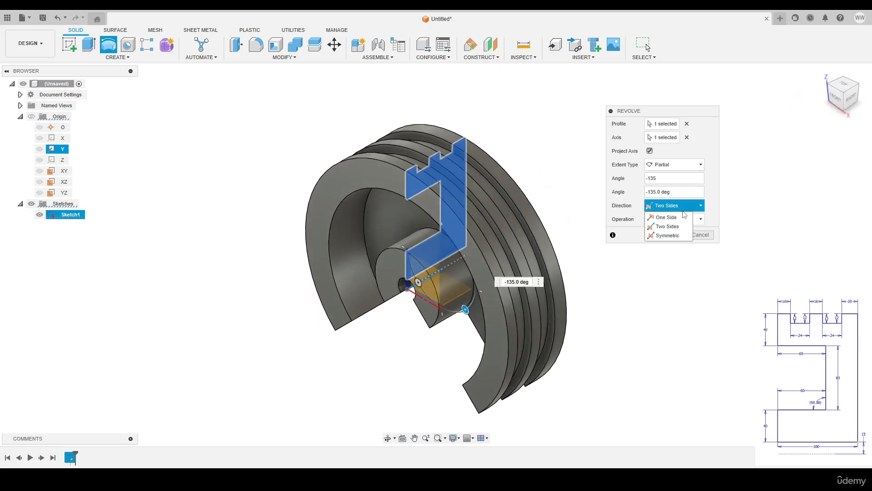
click(672, 241)
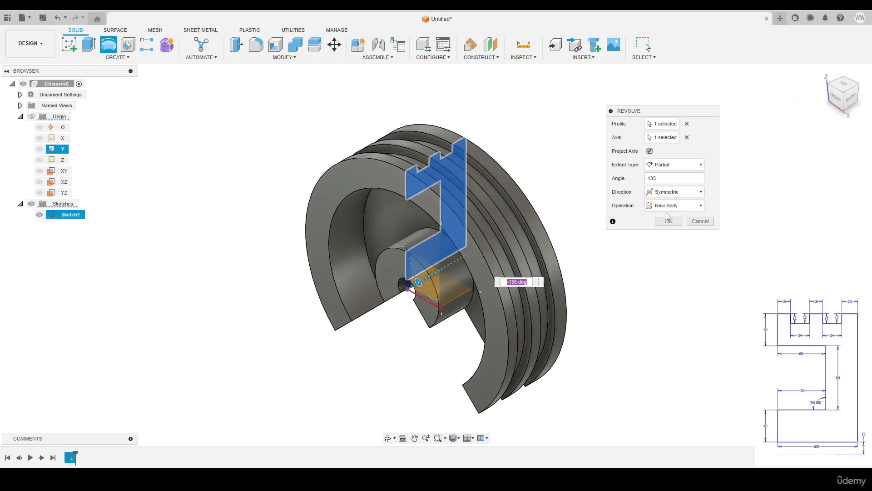
click(675, 178)
text(270)
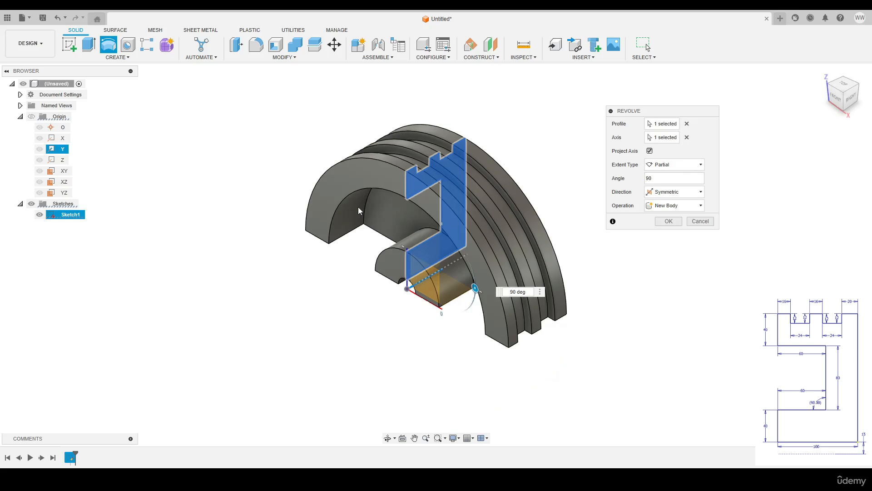
click(677, 190)
click(672, 206)
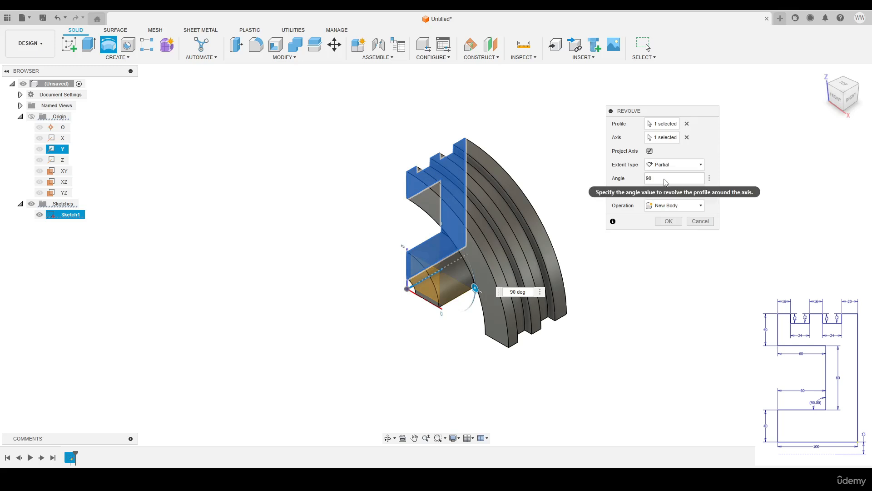
drag(653, 178, 632, 175)
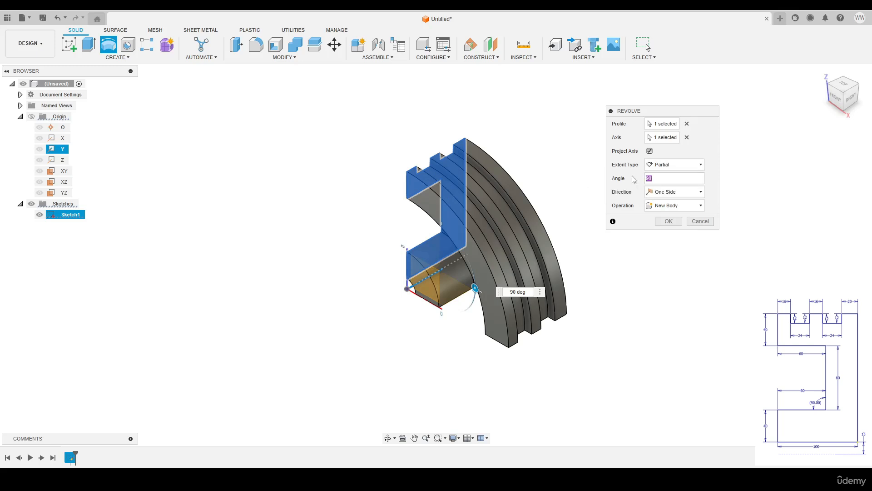
text(-270)
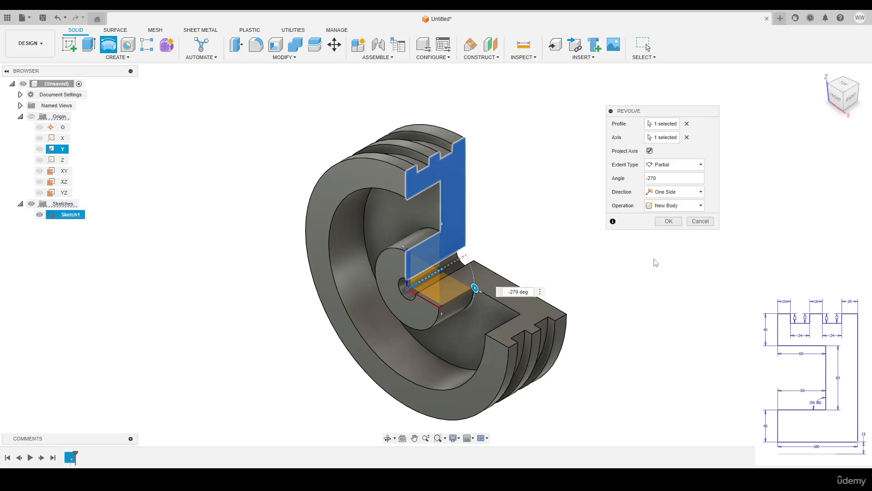
click(669, 222)
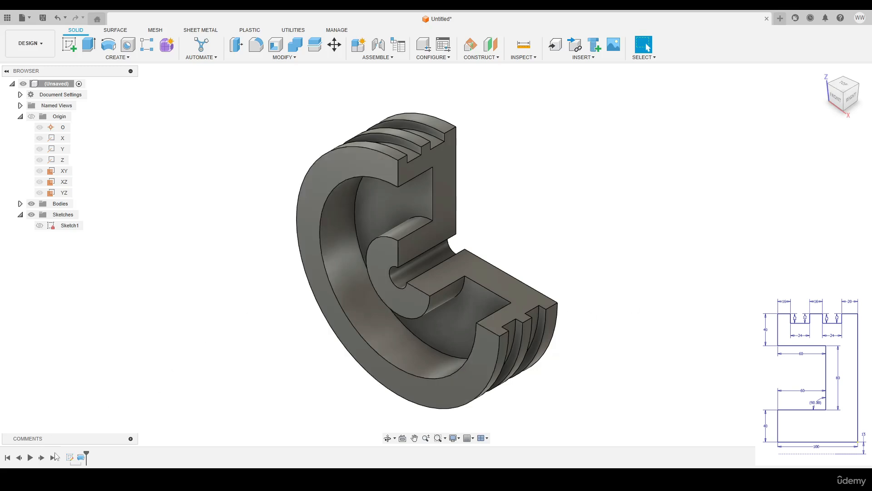
Reopen Sketch1 from the timeline, draw a horizontal line under the profile, and finish the sketch
click(66, 458)
right_click(67, 459)
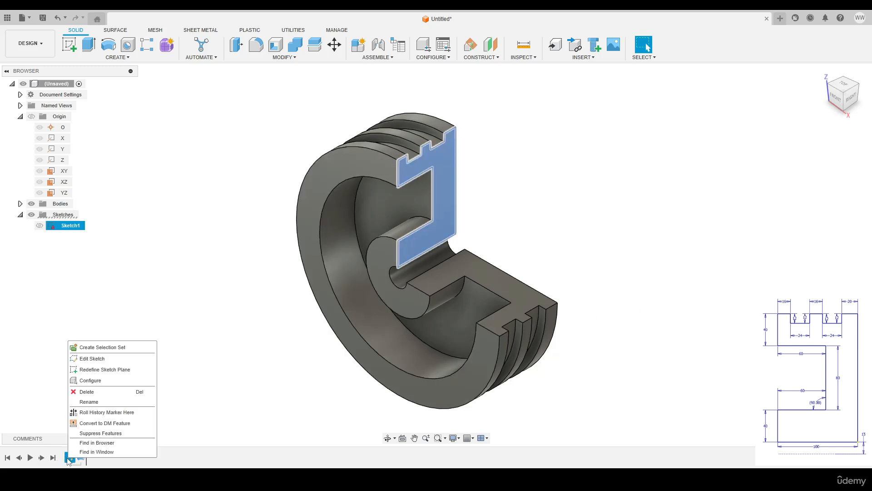
click(89, 358)
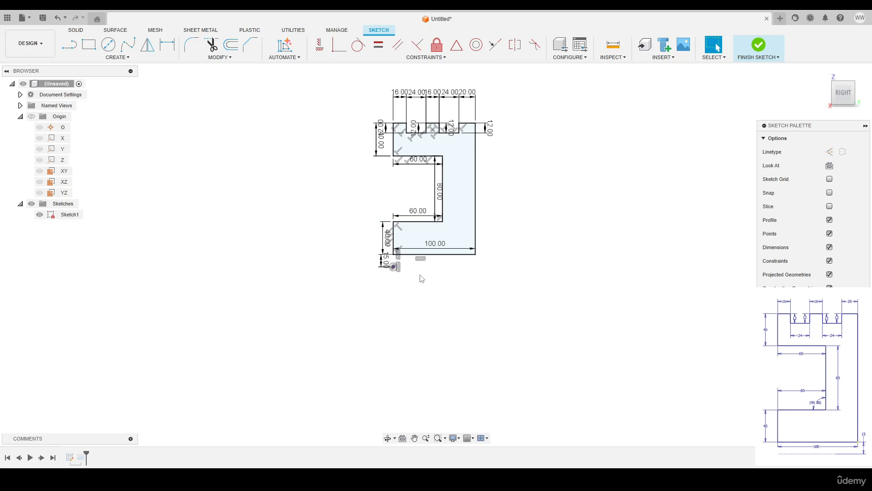
scroll(417, 277, up, 5)
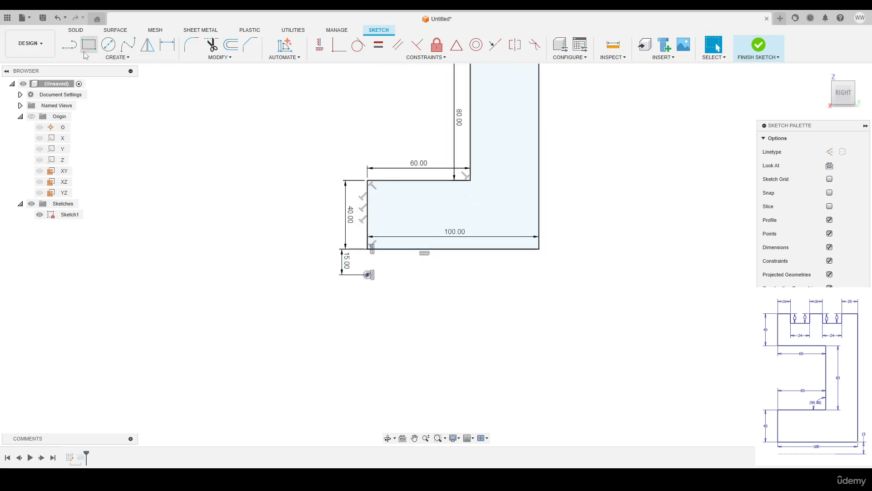
key(l)
click(368, 316)
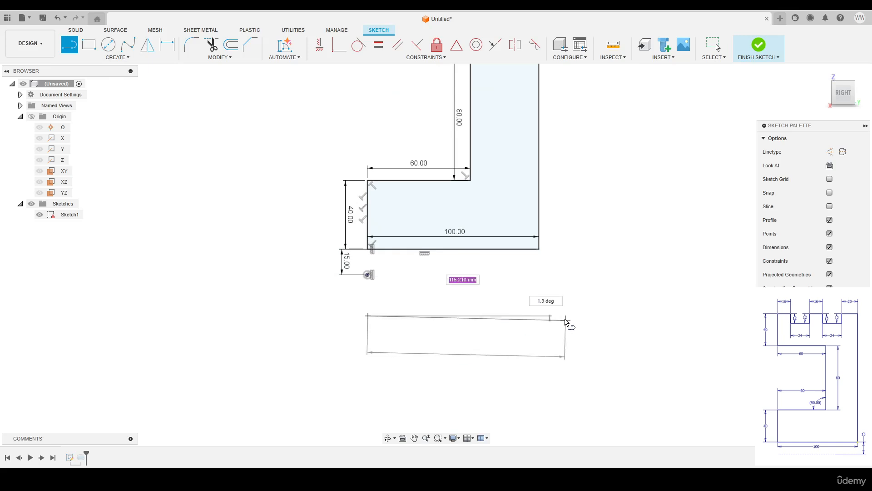
click(564, 316)
key(Escape)
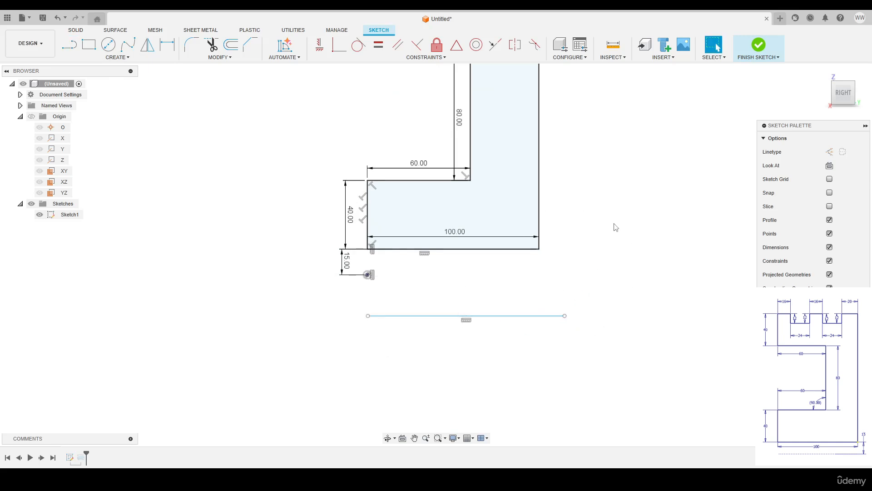
click(756, 47)
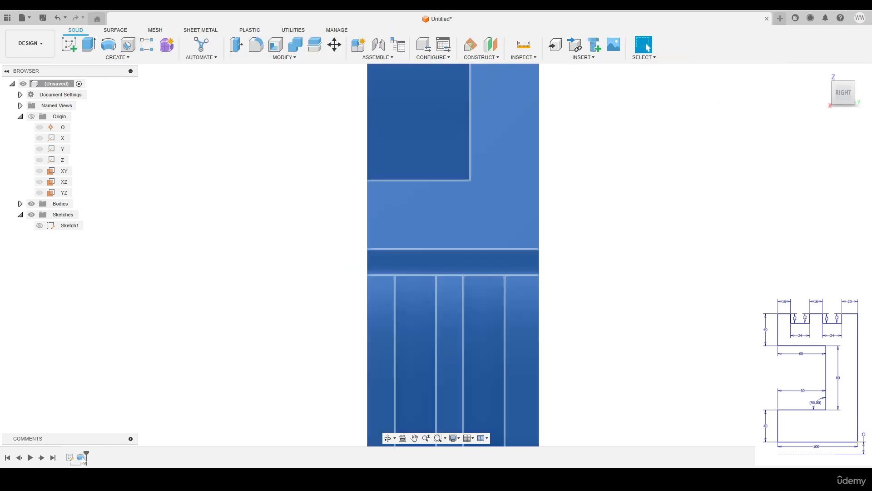
Delete the Revolve feature from the timeline and launch a new Revolve
right_click(81, 458)
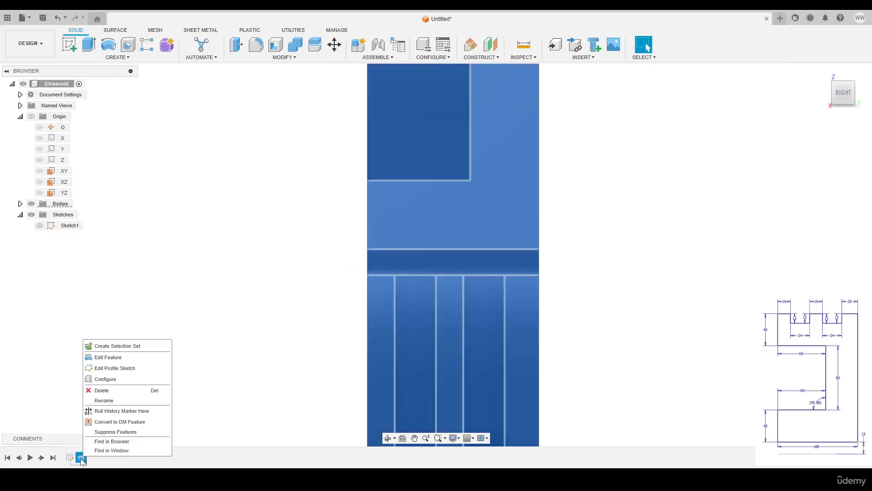
click(106, 391)
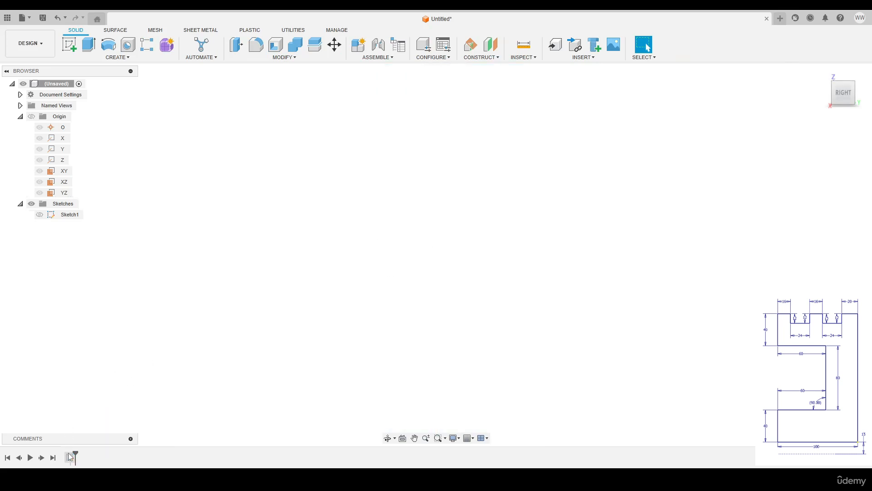
click(108, 44)
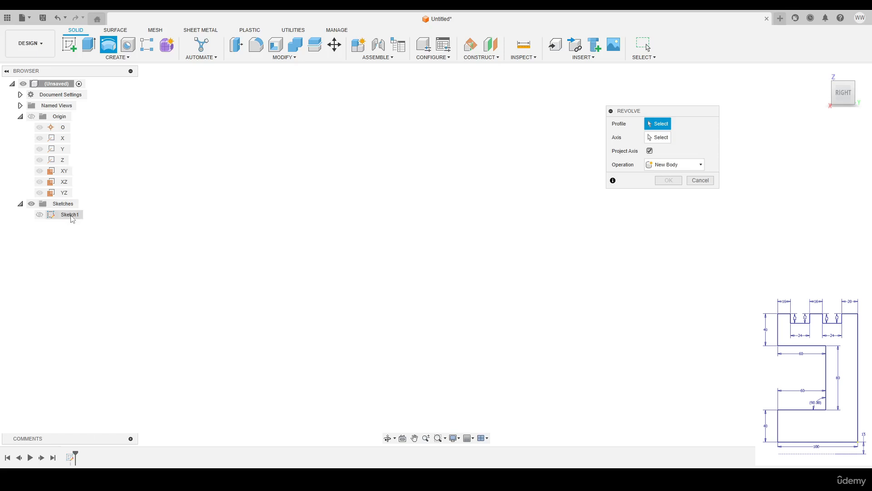
Revolve Sketch1's stepped profile -270° one side around the offset horizontal line into a grooved ring
click(40, 215)
click(477, 132)
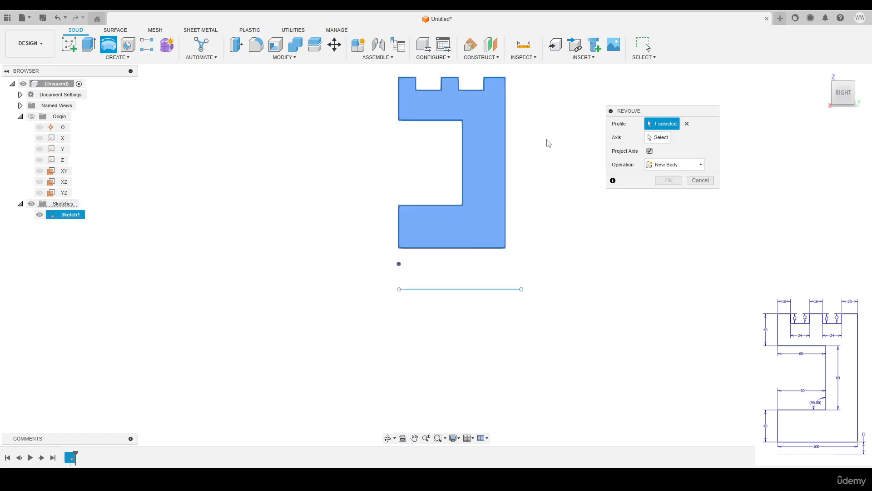
click(451, 289)
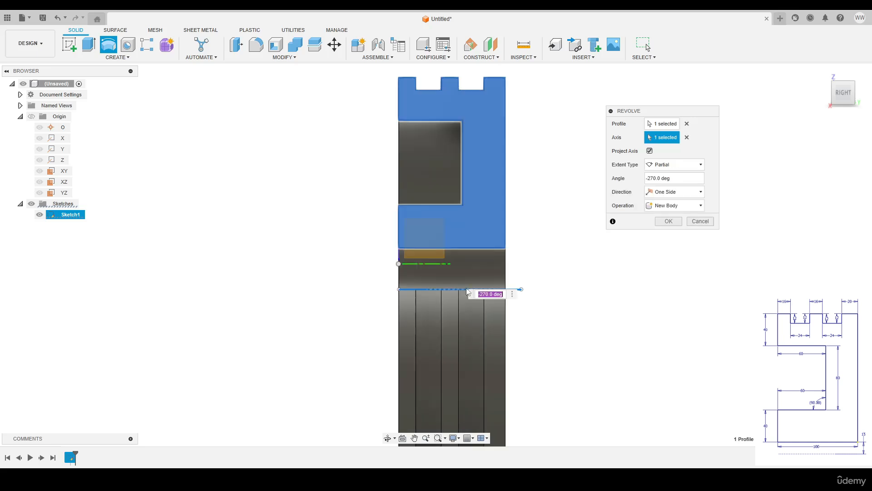
mouse_move(526, 253)
shift+middle_down()
mouse_move(505, 259)
mouse_move(526, 257)
mouse_move(523, 265)
shift+middle_up()
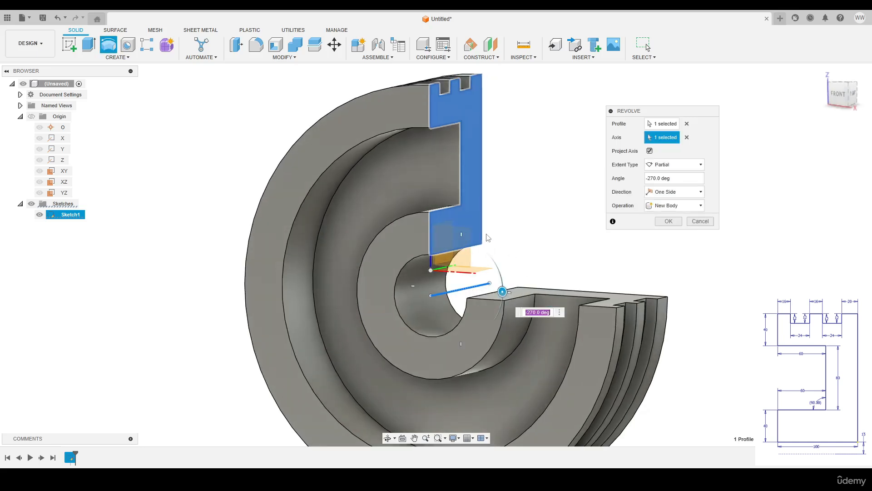
scroll(443, 299, up, 2)
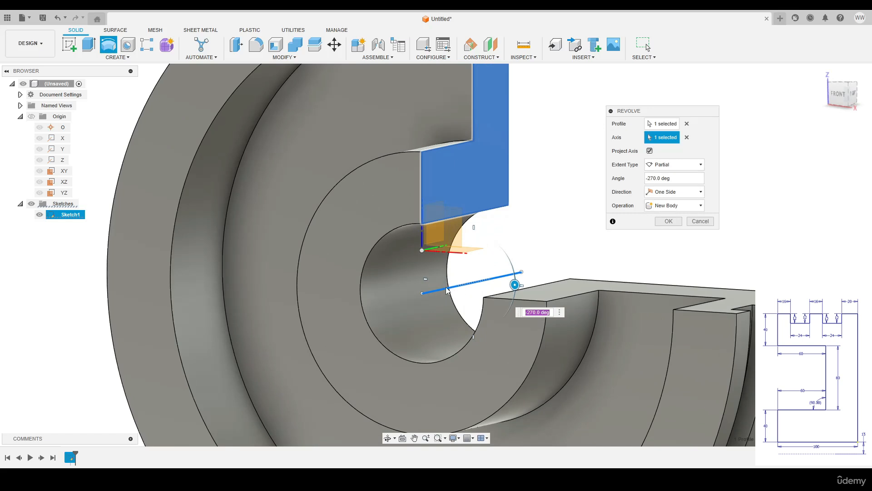
key(Return)
scroll(569, 181, down, 3)
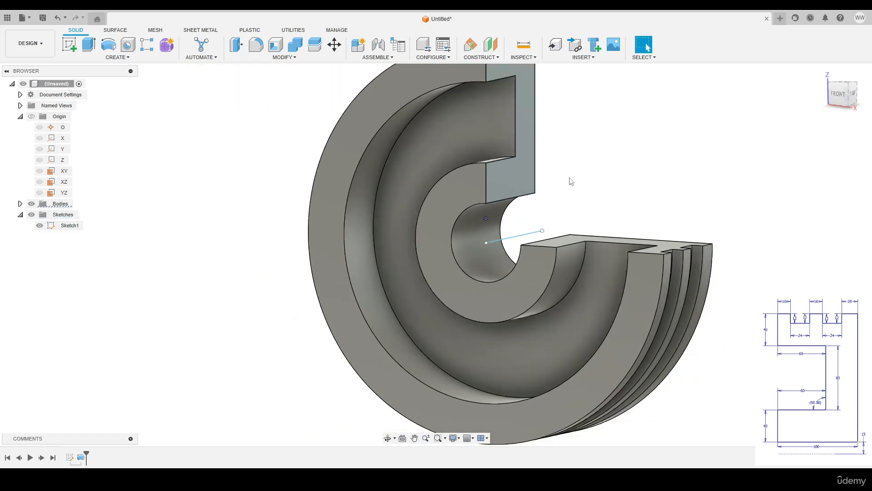
scroll(620, 165, down, 1)
middle_drag(620, 164, 564, 205)
scroll(582, 196, down, 1)
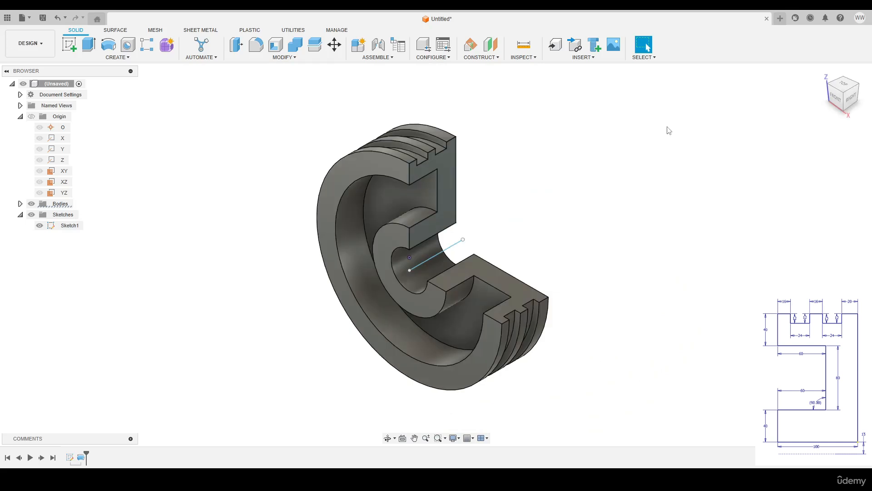